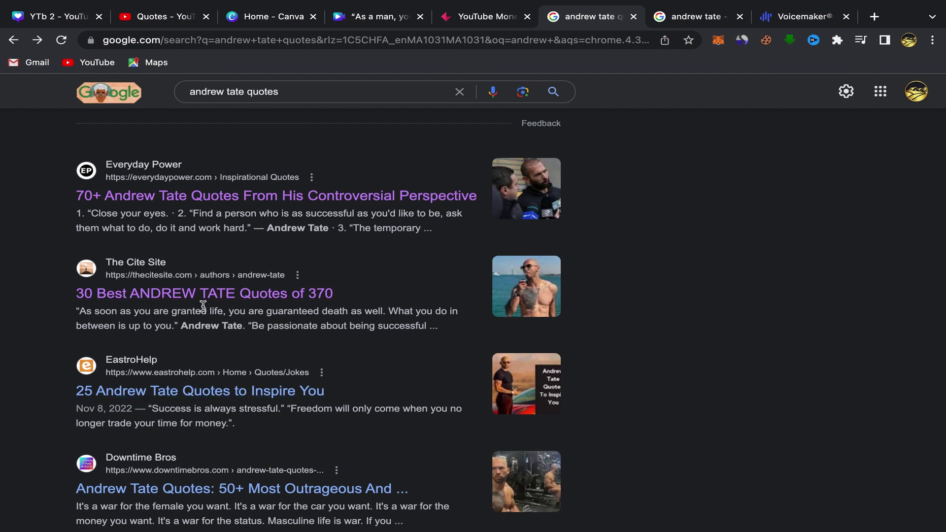
- Open The Cite Site's search result "30 Best ANDREW TATE Quotes of 370" and find the quote list on page 1
{"action": "left_click", "coordinate": [168, 295]}
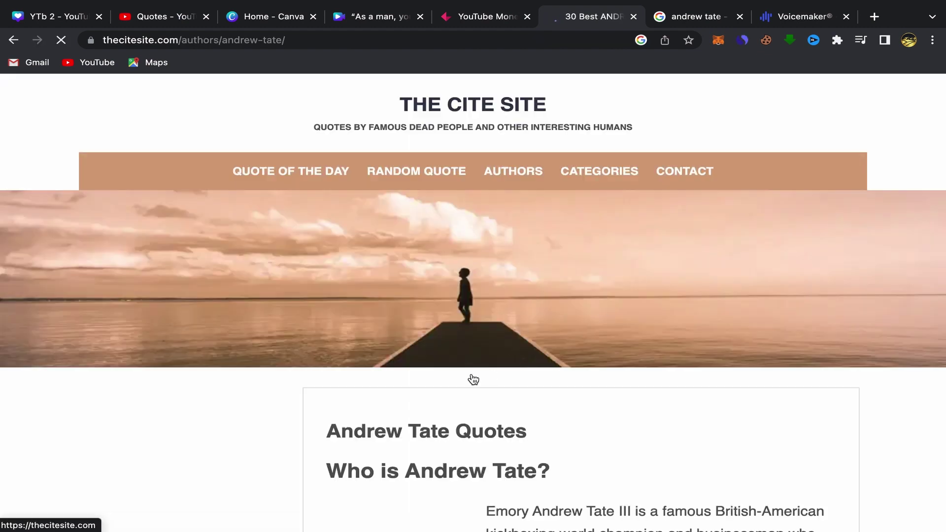
{"action": "scroll", "coordinate": [471, 376], "scroll_direction": "down", "scroll_amount": 3}
{"action": "scroll", "coordinate": [471, 378], "scroll_direction": "down", "scroll_amount": 5}
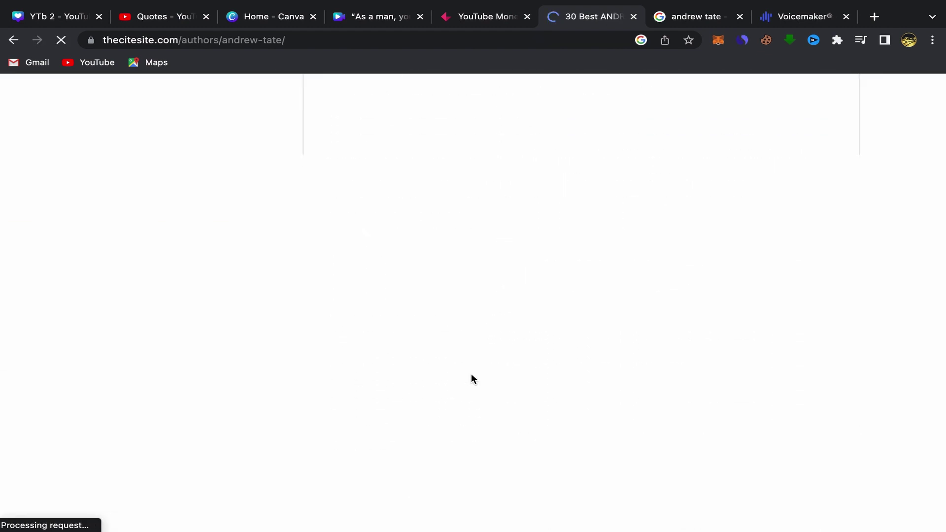
{"action": "scroll", "coordinate": [471, 377], "scroll_direction": "down", "scroll_amount": 8}
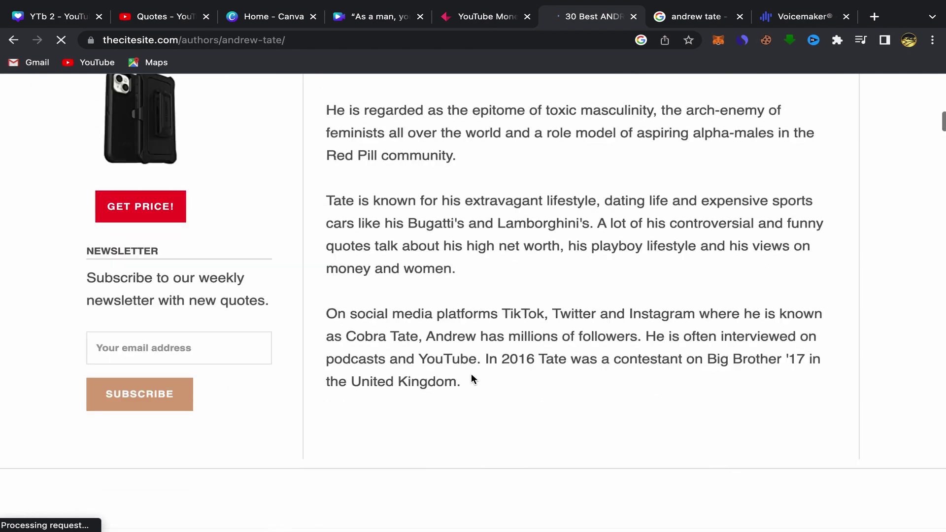
{"action": "scroll", "coordinate": [471, 377], "scroll_direction": "down", "scroll_amount": 10}
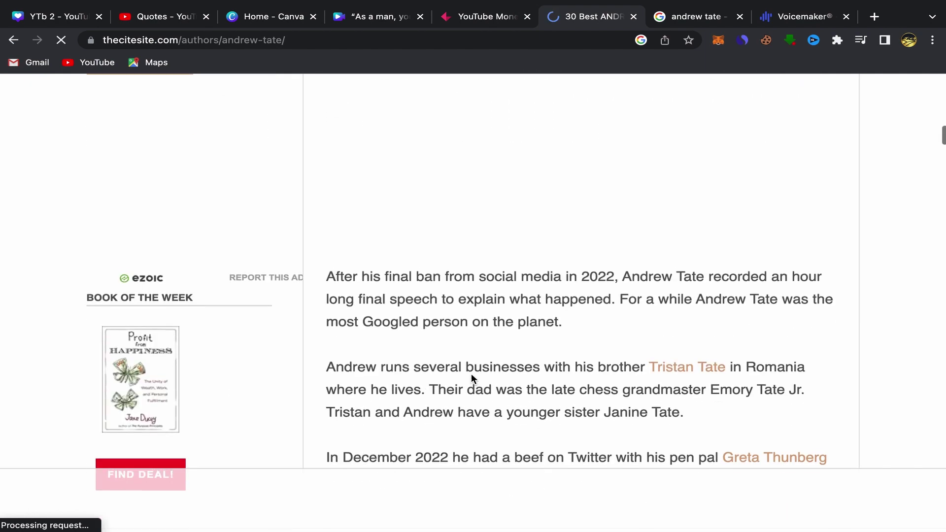
{"action": "scroll", "coordinate": [472, 375], "scroll_direction": "down", "scroll_amount": 10}
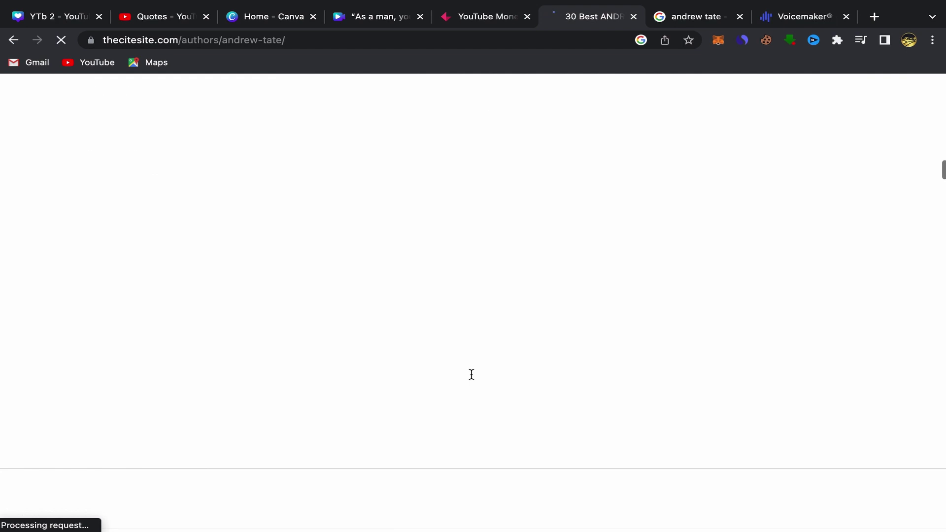
{"action": "scroll", "coordinate": [472, 379], "scroll_direction": "down", "scroll_amount": 8}
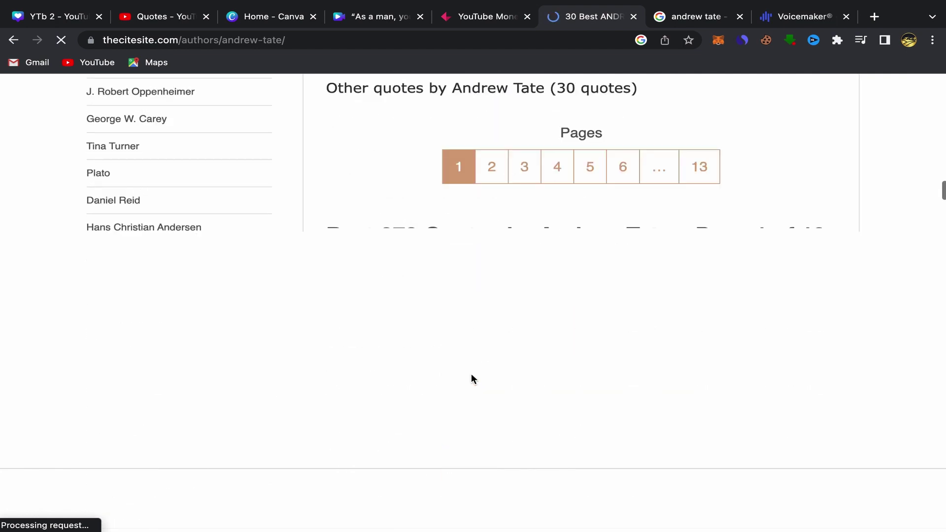
{"action": "scroll", "coordinate": [471, 374], "scroll_direction": "down", "scroll_amount": 2}
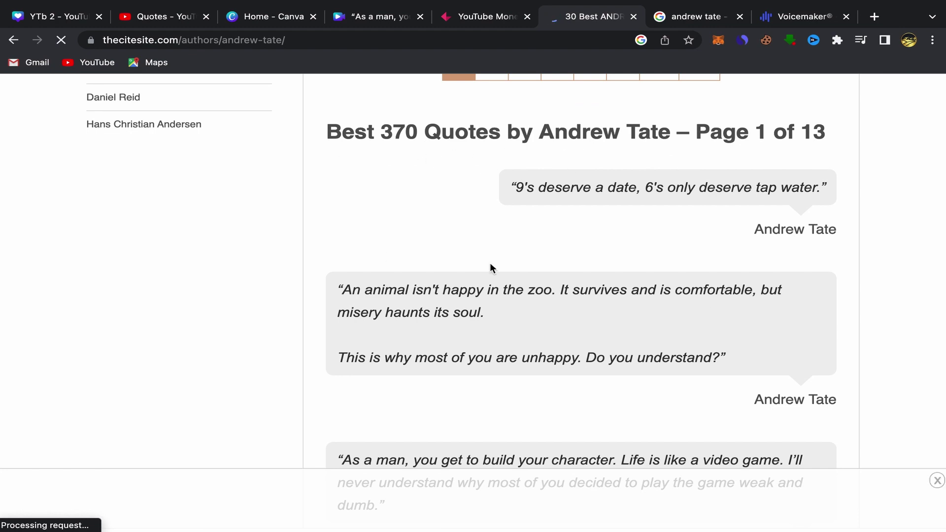
- Copy the quote beginning "As a man, you get to build your character" without its quotation marks or final period
{"action": "scroll", "coordinate": [488, 363], "scroll_direction": "down", "scroll_amount": 4}
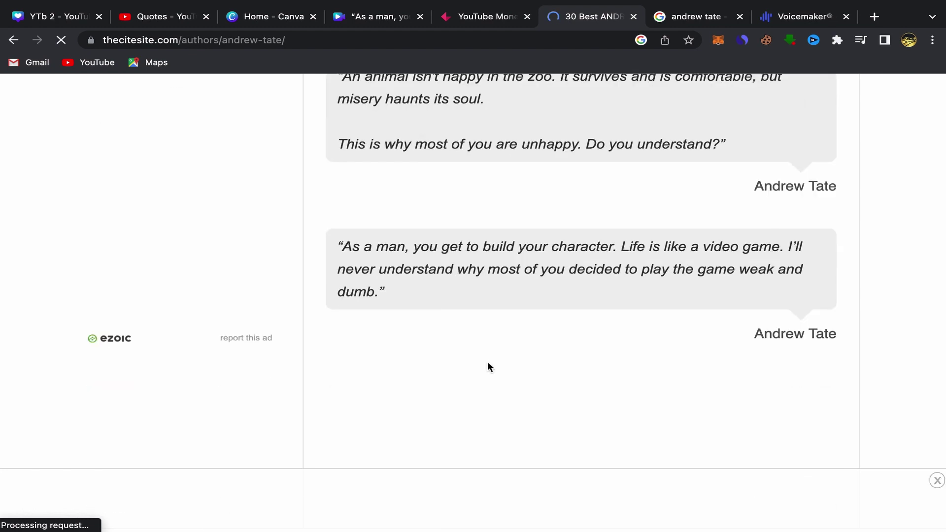
{"action": "scroll", "coordinate": [487, 362], "scroll_direction": "down", "scroll_amount": 1}
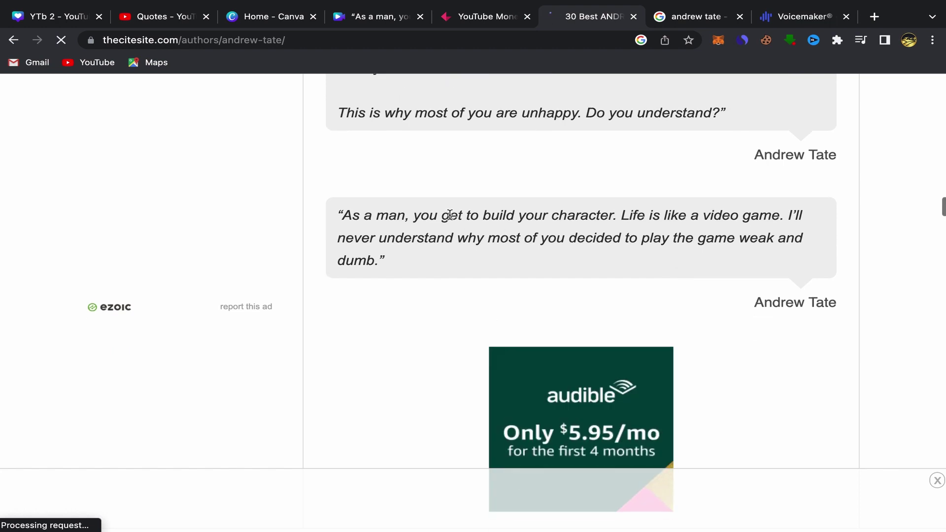
{"action": "left_click_drag", "start_coordinate": [342, 215], "coordinate": [374, 262]}
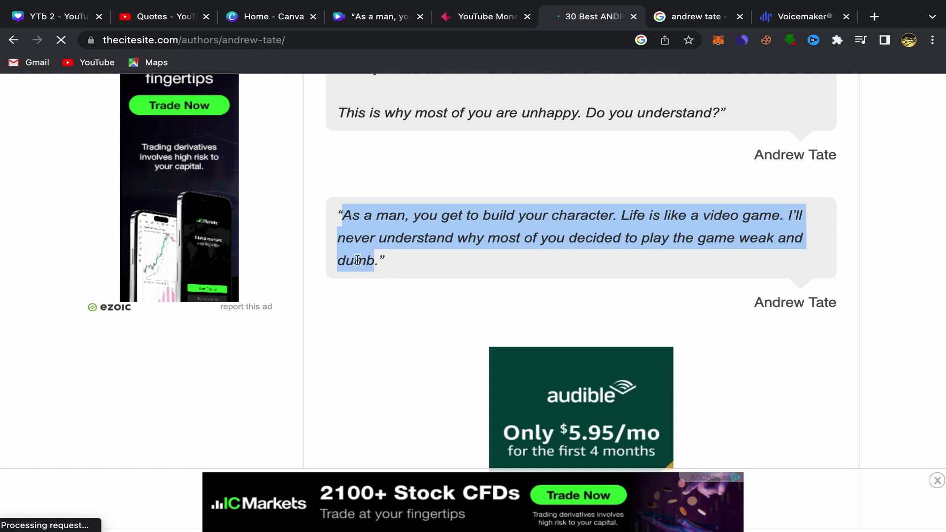
{"action": "right_click", "coordinate": [355, 265]}
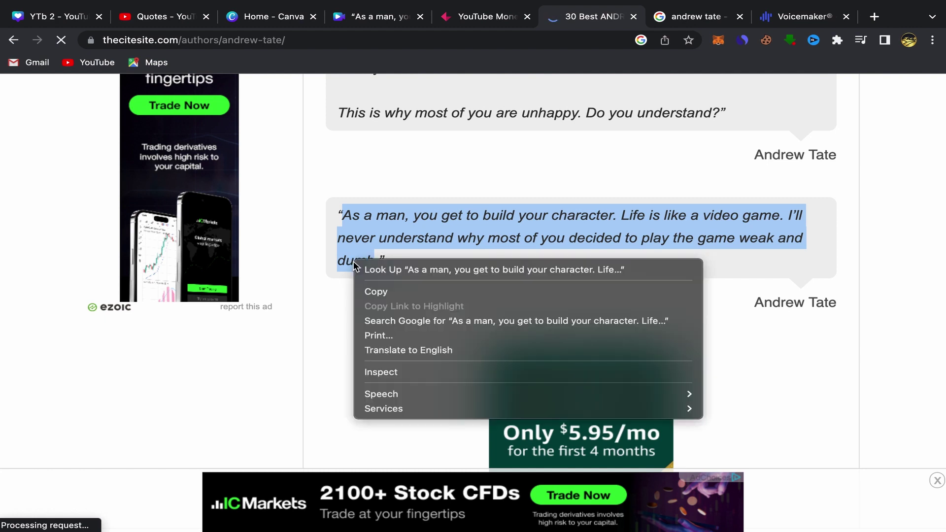
{"action": "left_click", "coordinate": [393, 291]}
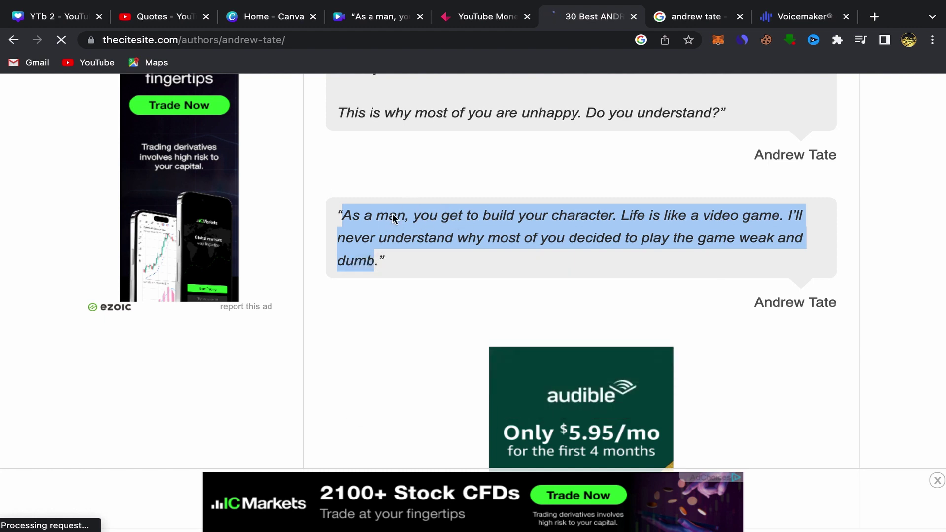
- Switch to Voicemaker and paste the copied quote into the empty text editor
{"action": "left_click", "coordinate": [788, 19]}
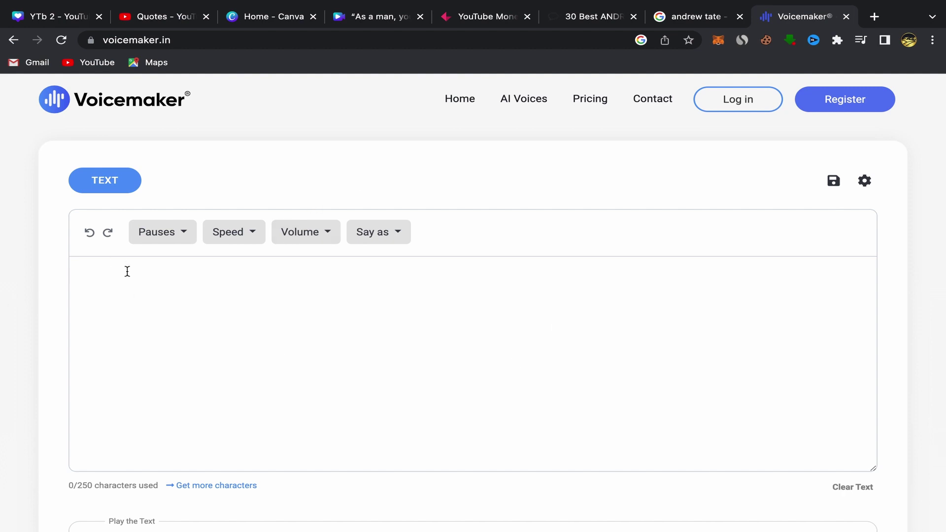
{"action": "left_click", "coordinate": [80, 273]}
{"action": "right_click", "coordinate": [82, 273]}
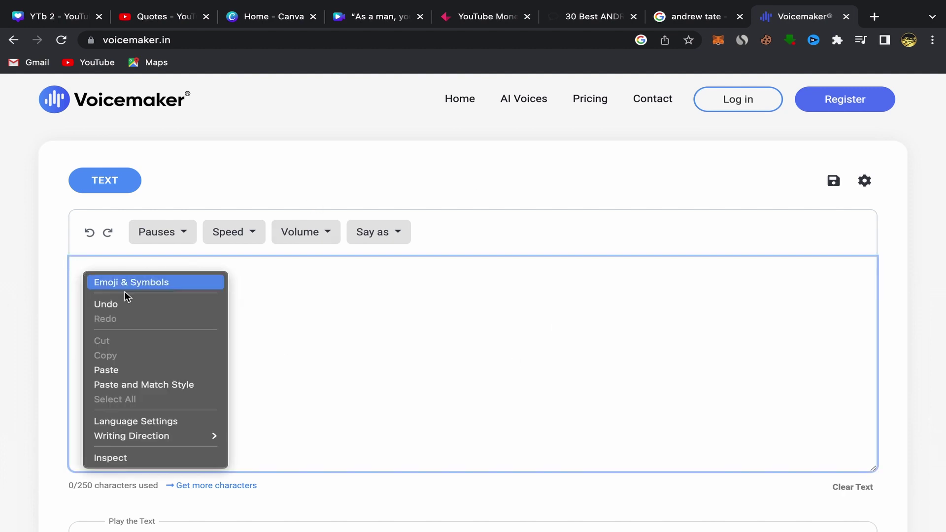
{"action": "left_click", "coordinate": [114, 370]}
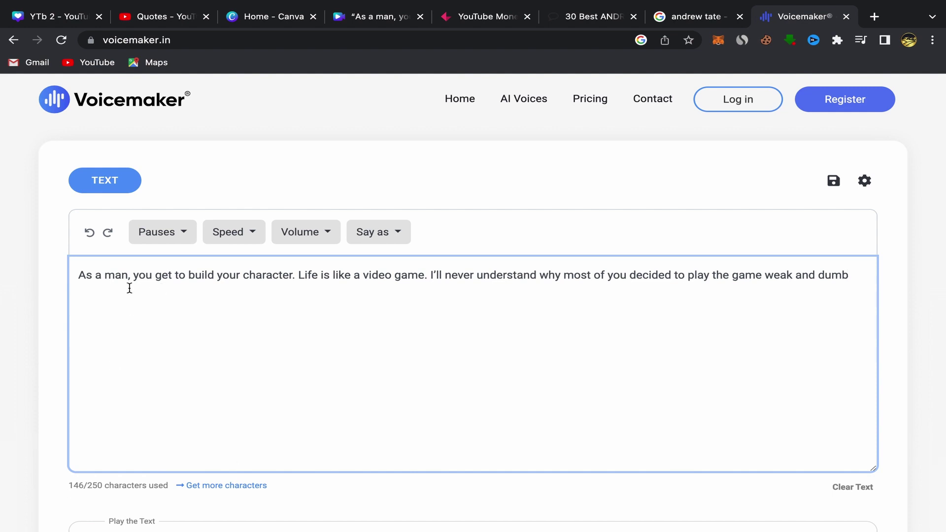
- Convert the pasted quote to speech with the Neural TTS engine and the Joey, Male voice
{"action": "scroll", "coordinate": [694, 367], "scroll_direction": "down", "scroll_amount": 5}
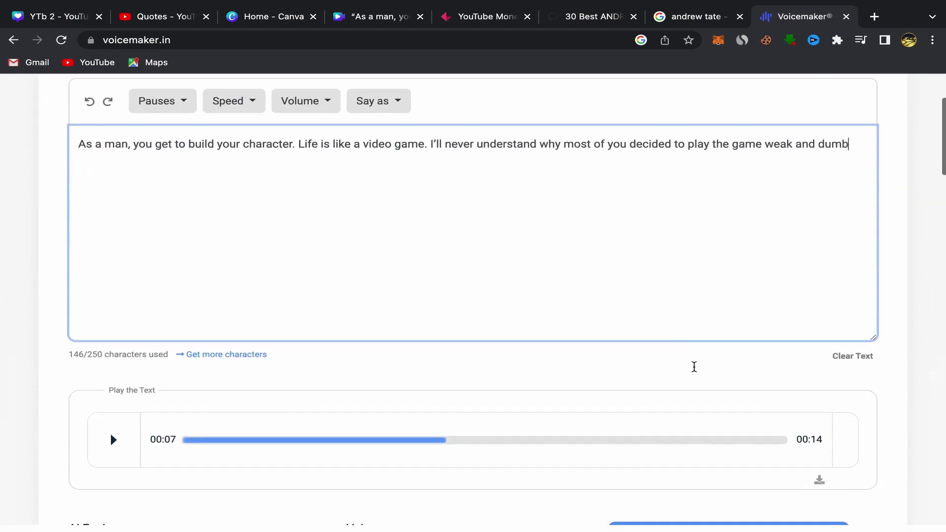
{"action": "scroll", "coordinate": [525, 386], "scroll_direction": "down", "scroll_amount": 2}
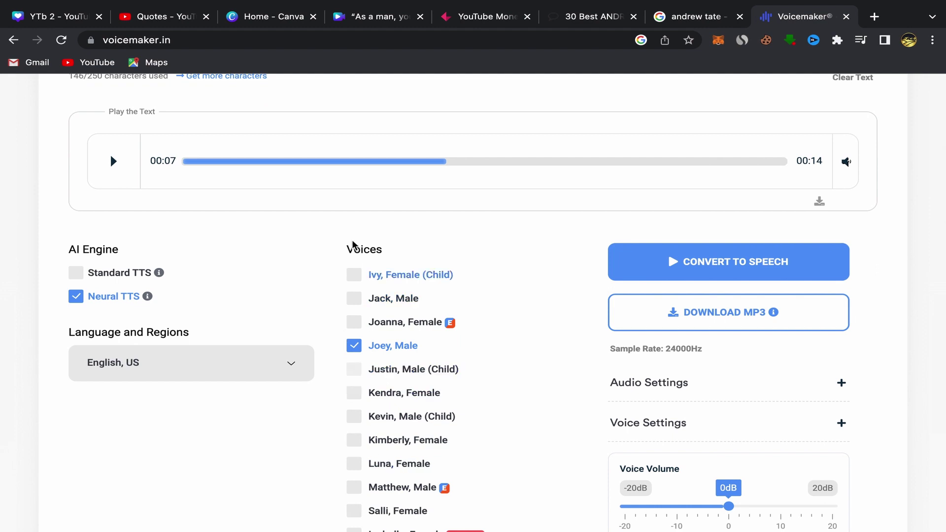
{"action": "scroll", "coordinate": [542, 340], "scroll_direction": "up", "scroll_amount": 1}
{"action": "scroll", "coordinate": [542, 339], "scroll_direction": "up", "scroll_amount": 2}
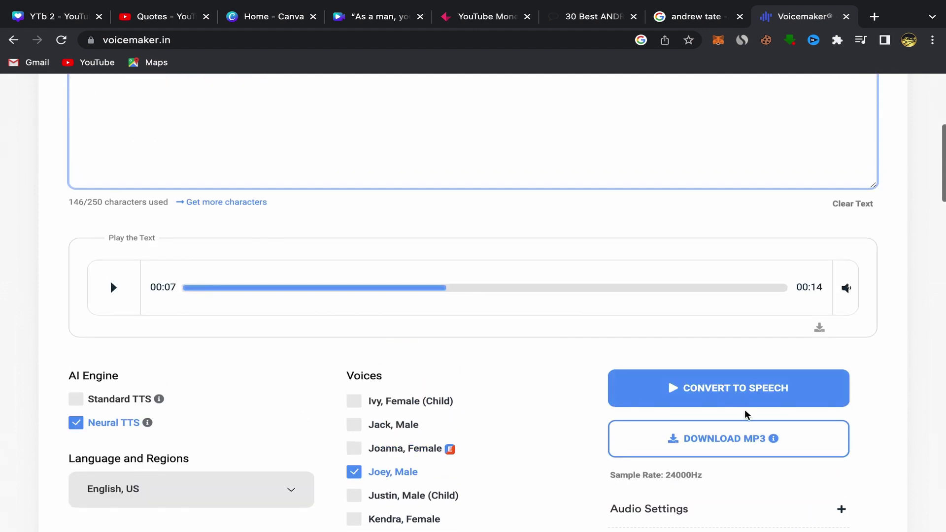
{"action": "left_click", "coordinate": [674, 394]}
{"action": "scroll", "coordinate": [558, 393], "scroll_direction": "up", "scroll_amount": 2}
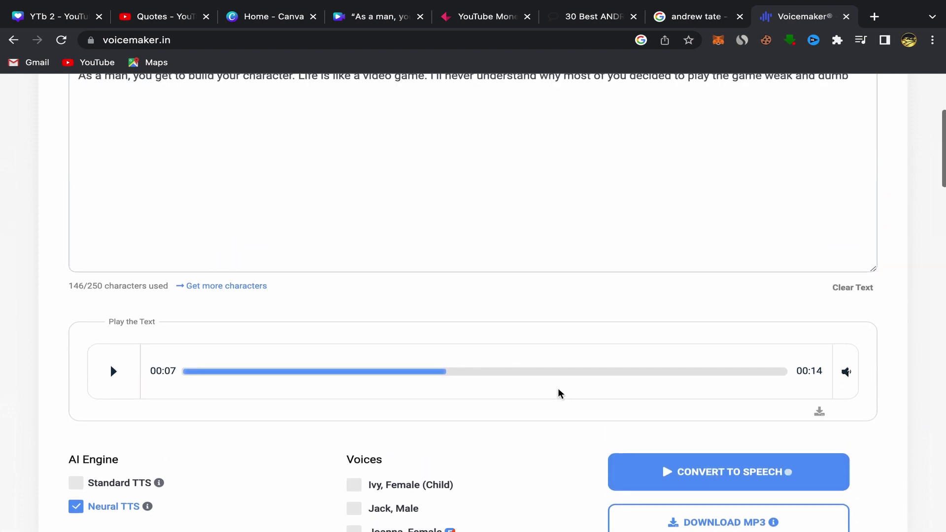
{"action": "scroll", "coordinate": [558, 388], "scroll_direction": "up", "scroll_amount": 2}
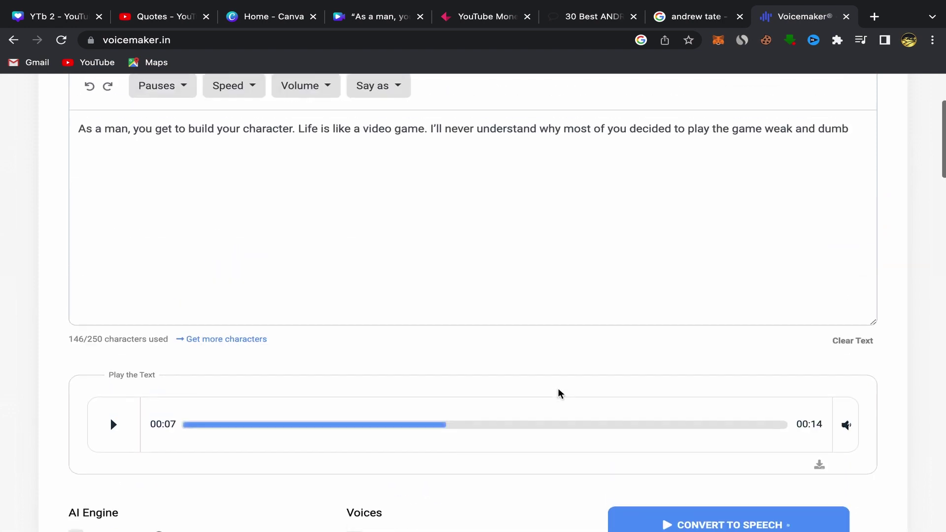
{"action": "scroll", "coordinate": [558, 388], "scroll_direction": "down", "scroll_amount": 3}
{"action": "scroll", "coordinate": [558, 388], "scroll_direction": "down", "scroll_amount": 1}
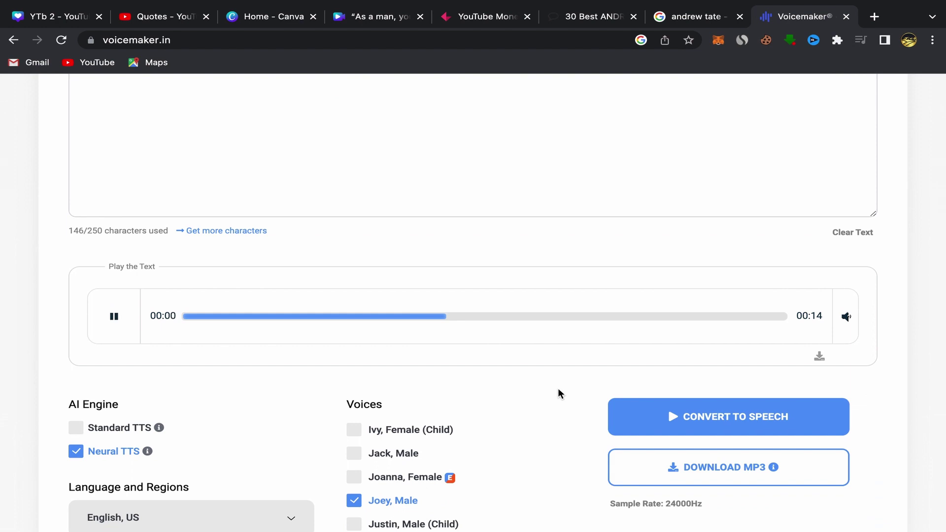
- Listen to part of the generated speech in the audio player and pause the playback
{"action": "scroll", "coordinate": [558, 389], "scroll_direction": "up", "scroll_amount": 3}
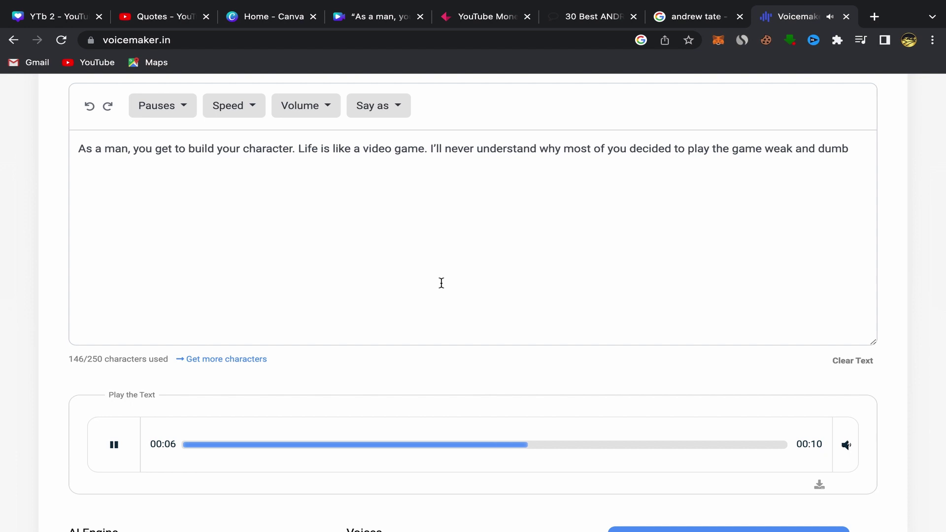
{"action": "left_click", "coordinate": [115, 445]}
{"action": "left_click", "coordinate": [115, 445]}
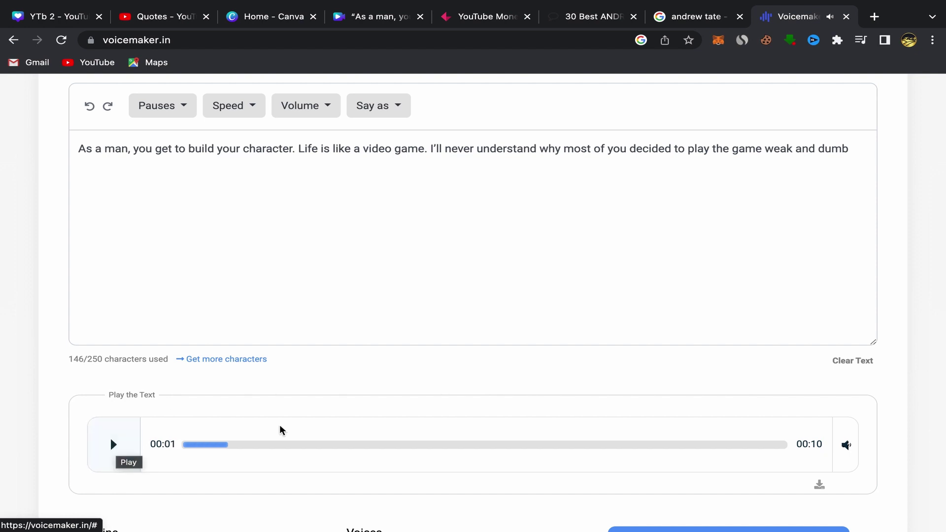
- Download the generated speech as an MP3 file
{"action": "scroll", "coordinate": [538, 454], "scroll_direction": "down", "scroll_amount": 6}
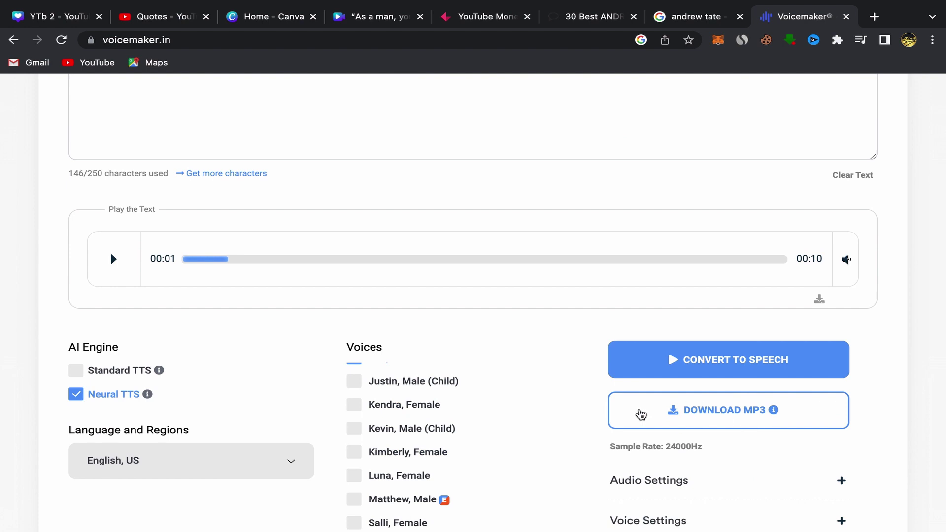
{"action": "left_click", "coordinate": [687, 413]}
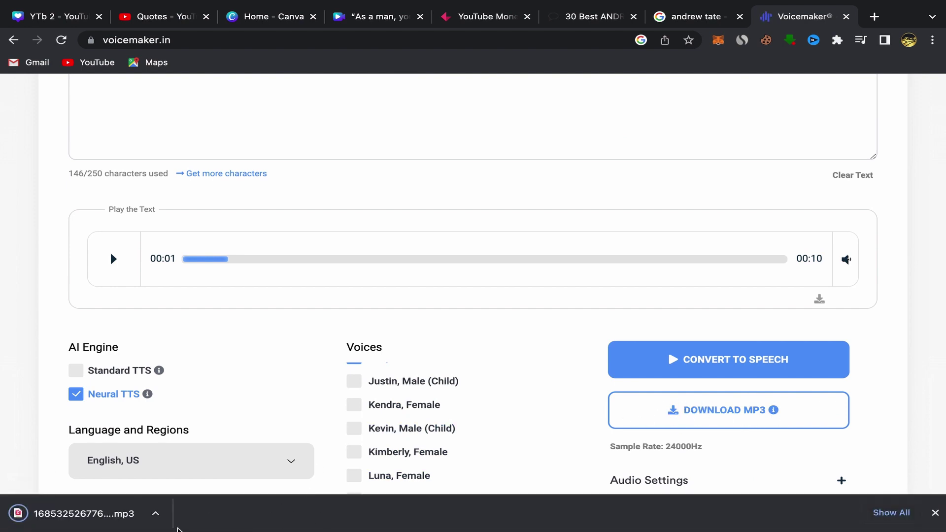
{"action": "scroll", "coordinate": [467, 311], "scroll_direction": "up", "scroll_amount": 3}
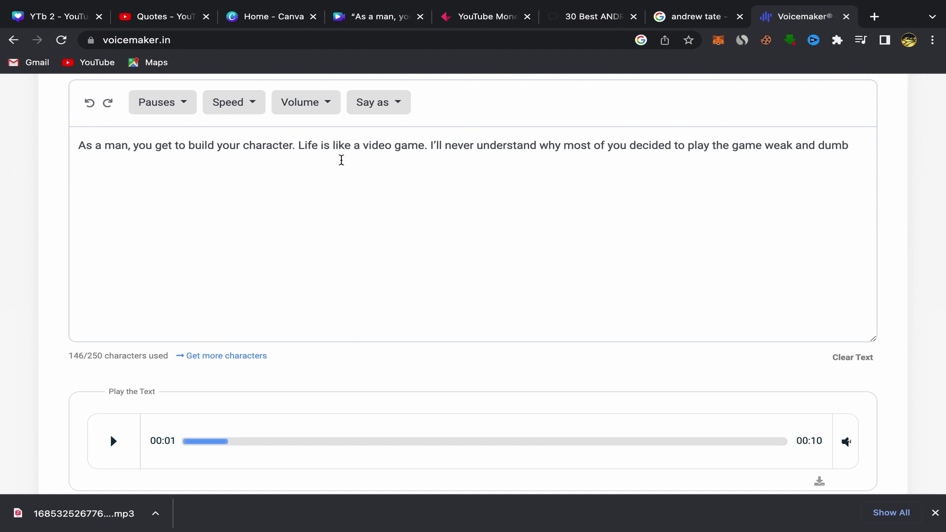
{"action": "left_click", "coordinate": [284, 20]}
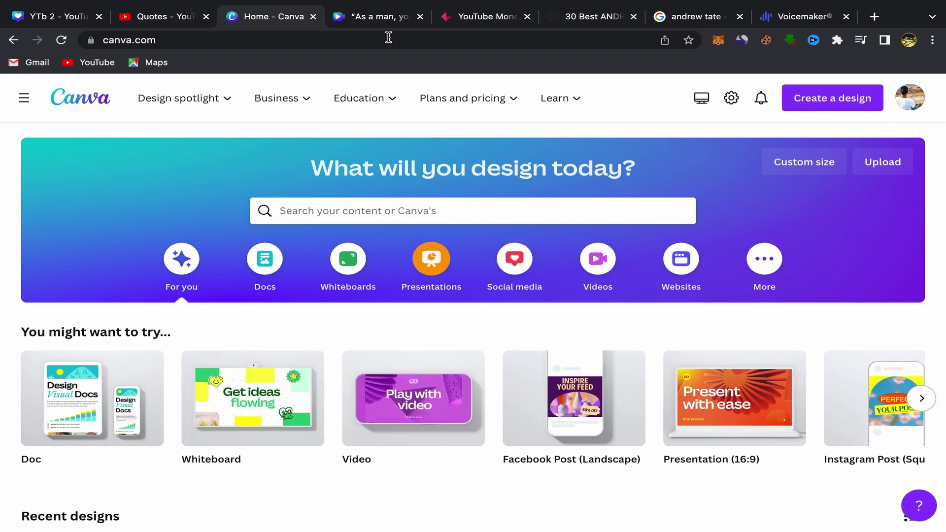
{"action": "left_click", "coordinate": [388, 19]}
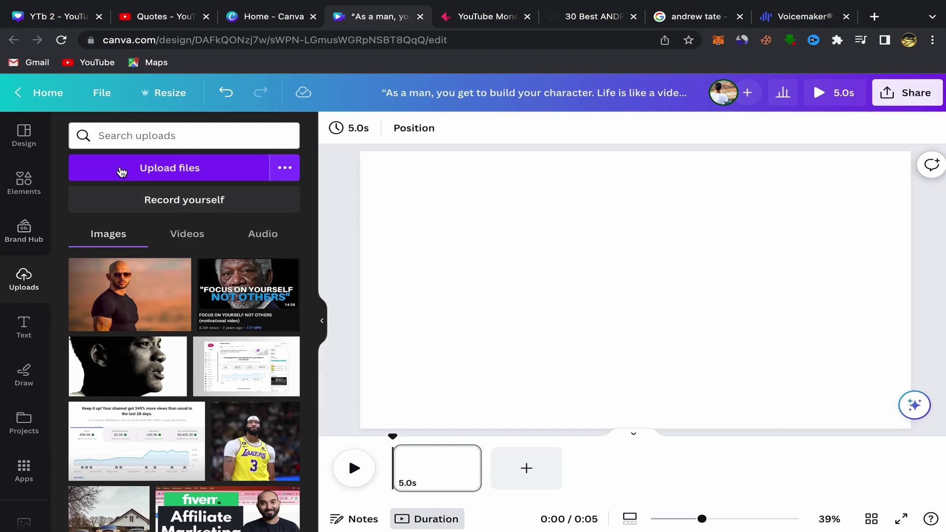
{"action": "left_click", "coordinate": [165, 171]}
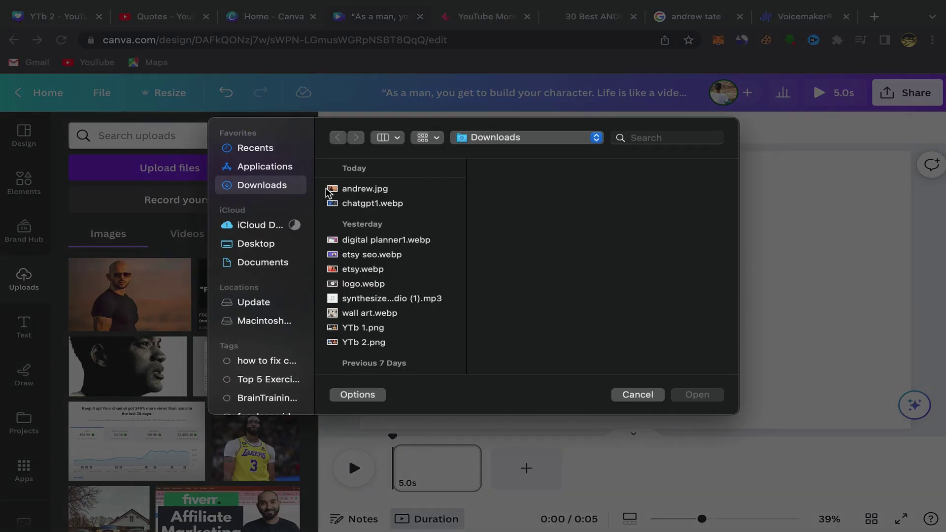
{"action": "left_click", "coordinate": [373, 189]}
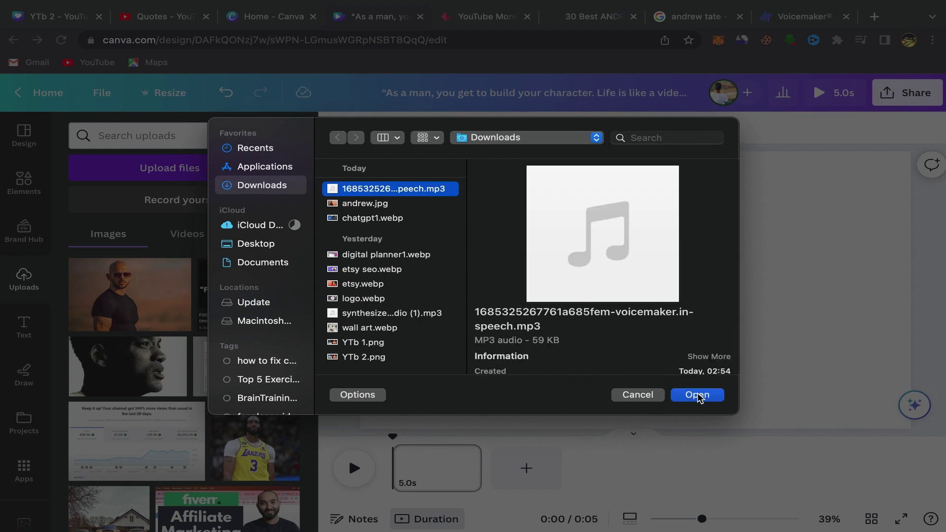
{"action": "left_click", "coordinate": [697, 395]}
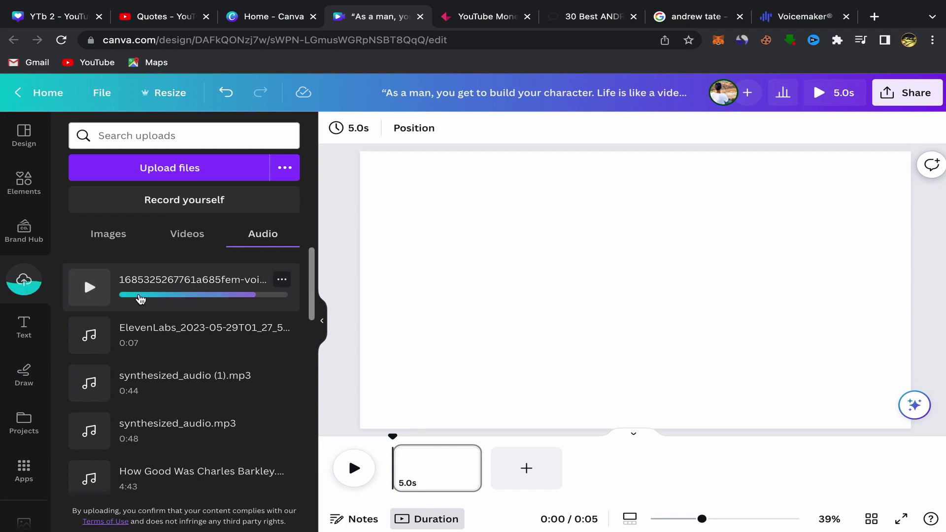
- Add the uploaded speech audio to the video timeline, append two blank pages, and select the first page
{"action": "left_click", "coordinate": [176, 286]}
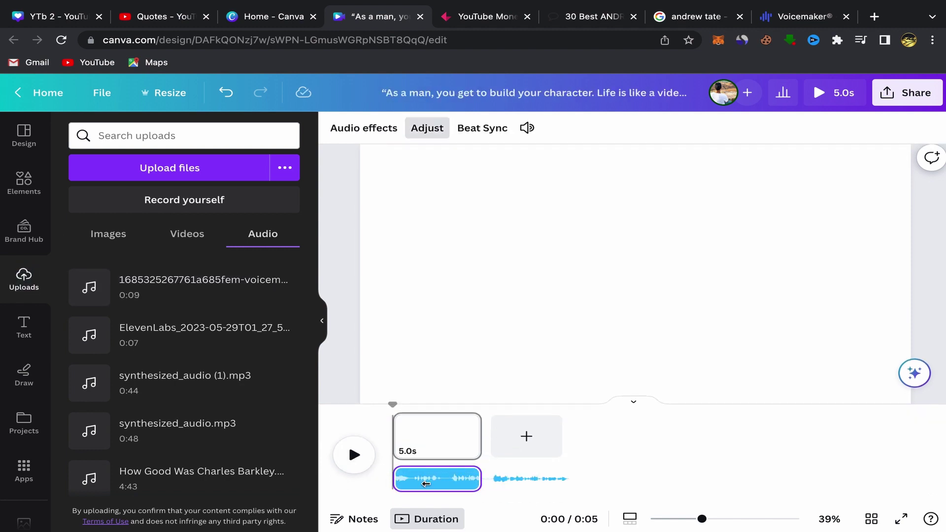
{"action": "left_click", "coordinate": [543, 439]}
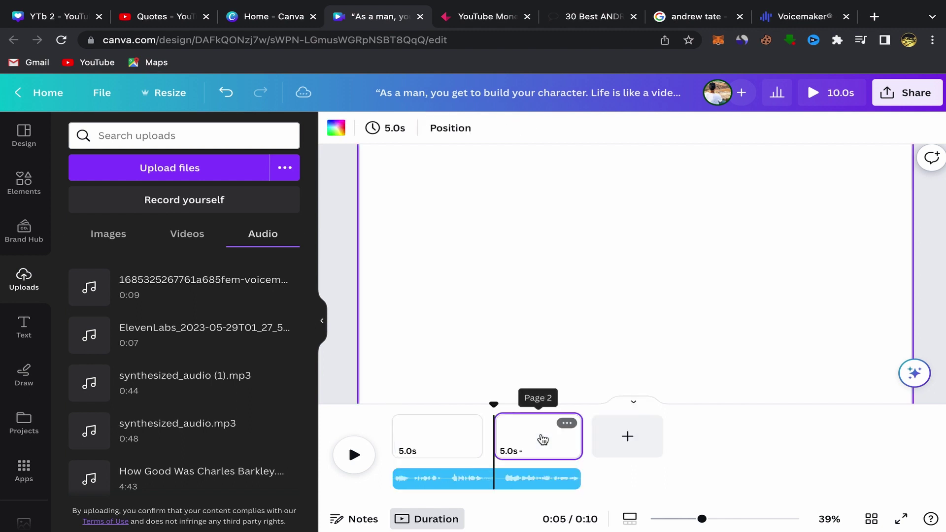
{"action": "left_click", "coordinate": [633, 441]}
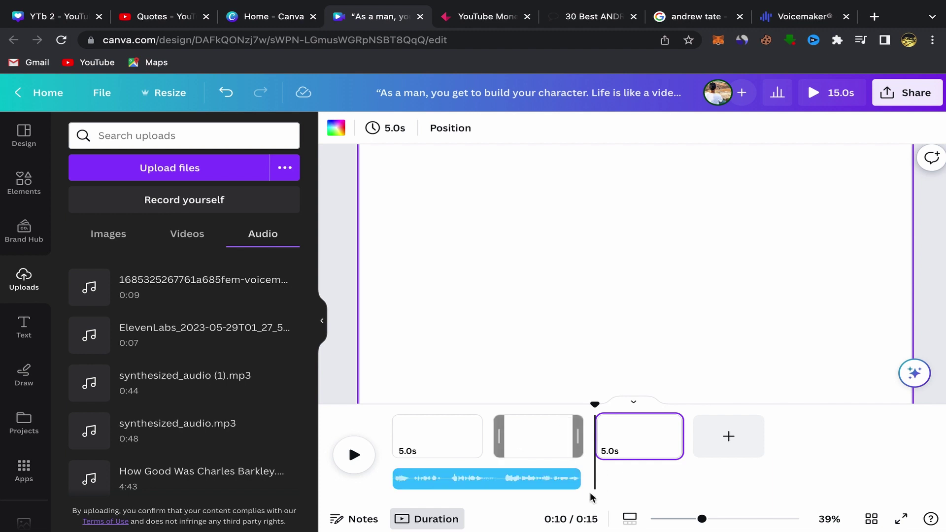
{"action": "left_click", "coordinate": [397, 427]}
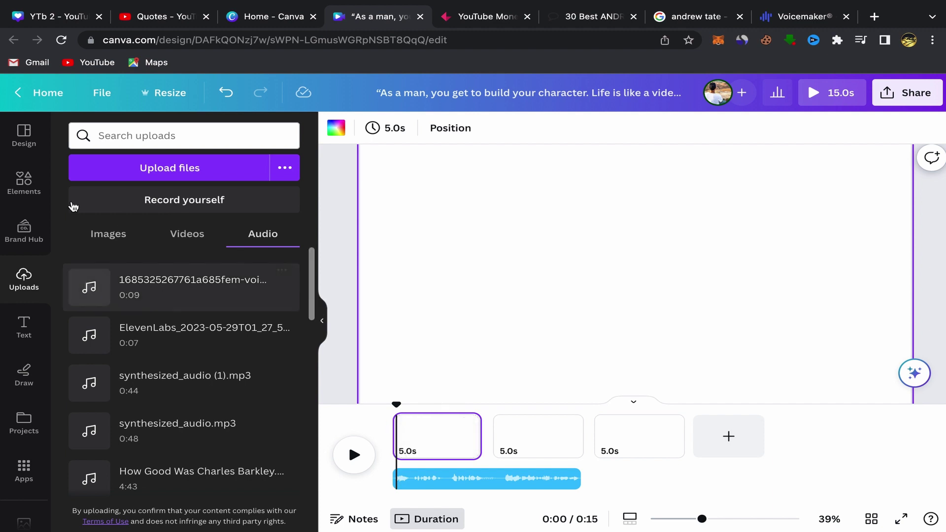
- Find "black background" videos among the elements and add the 21.0s grey smoke clip to the first page
{"action": "left_click", "coordinate": [18, 188]}
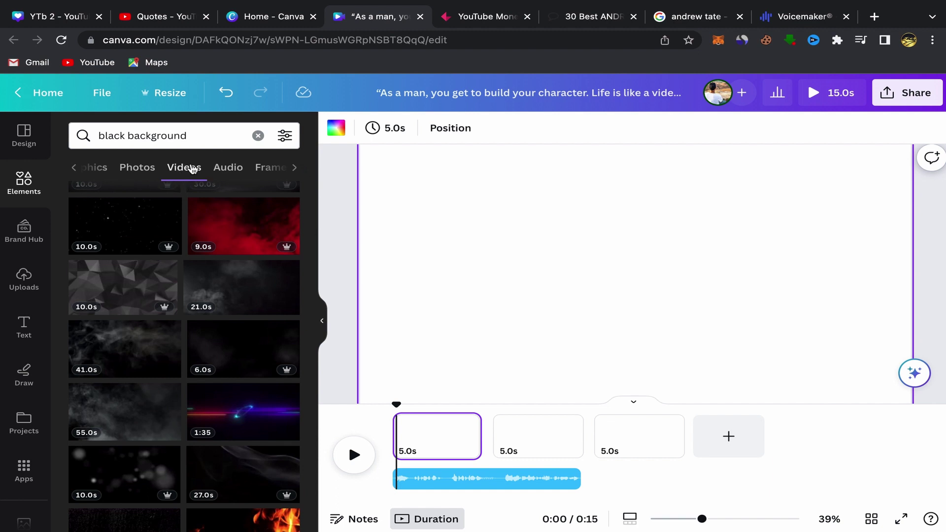
{"action": "scroll", "coordinate": [221, 276], "scroll_direction": "down", "scroll_amount": 1}
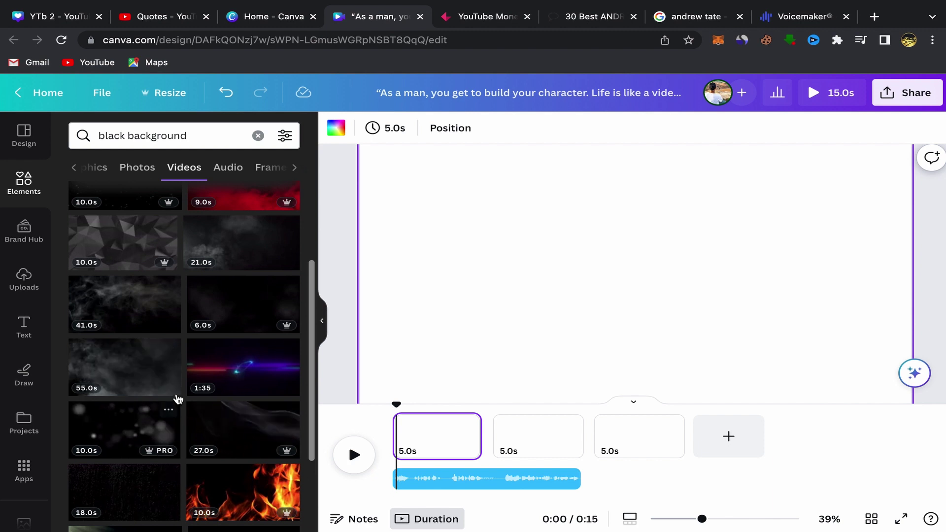
{"action": "scroll", "coordinate": [178, 399], "scroll_direction": "down", "scroll_amount": 2}
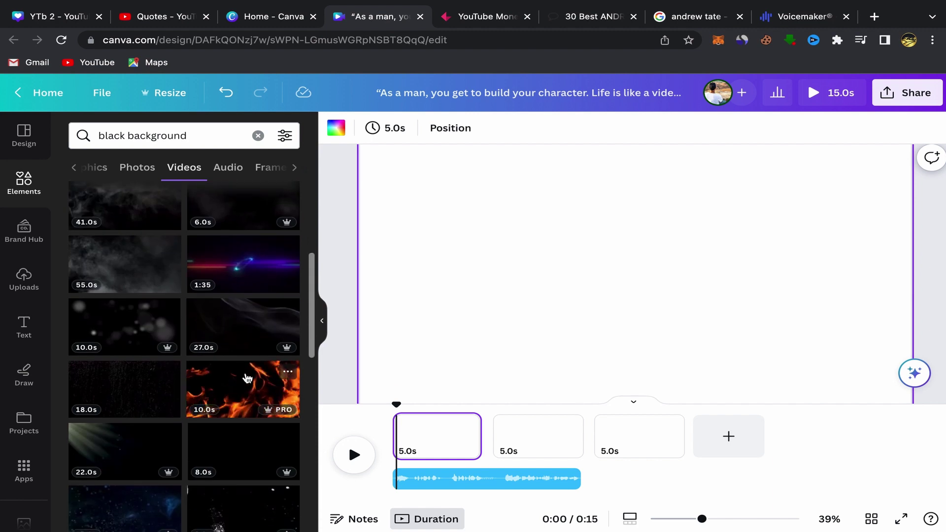
{"action": "scroll", "coordinate": [247, 378], "scroll_direction": "up", "scroll_amount": 4}
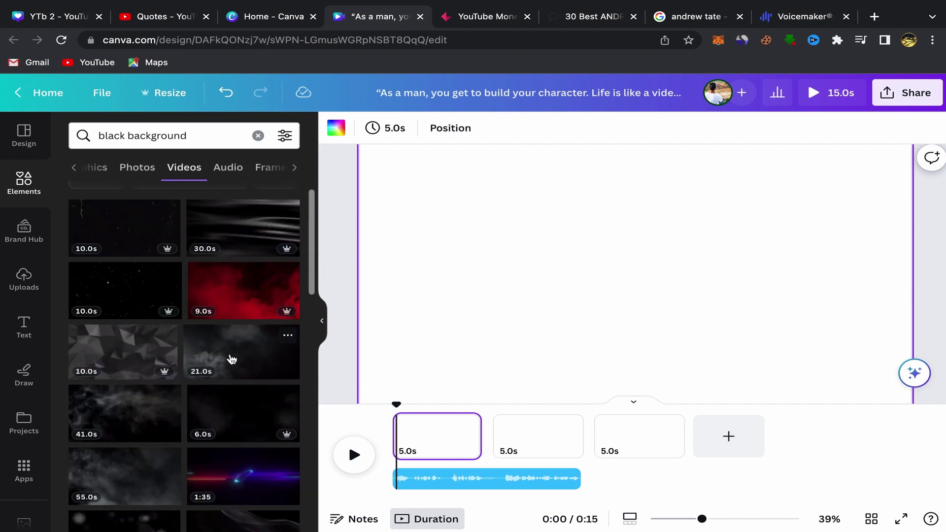
{"action": "left_click", "coordinate": [232, 358]}
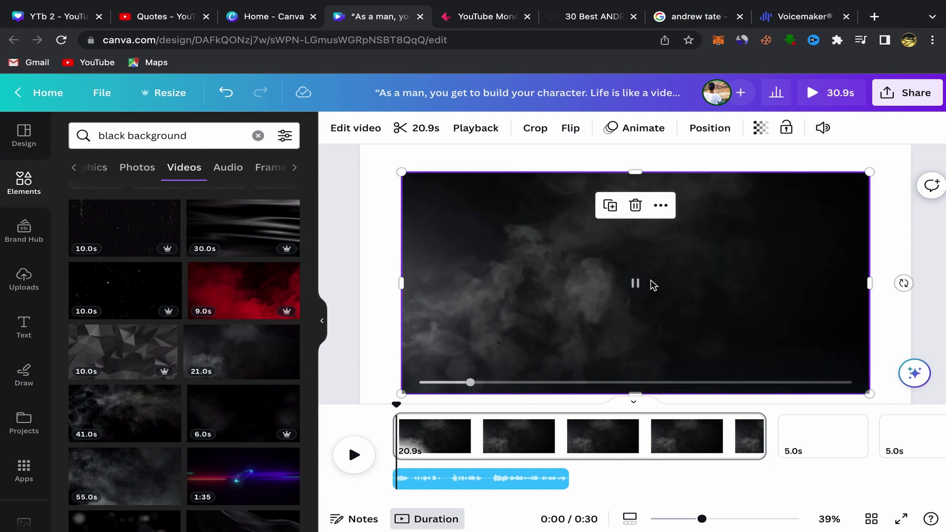
- Set the smoke clip as the page background and trim the first page to 10.0s to match the speech audio
{"action": "left_click", "coordinate": [661, 208]}
{"action": "left_click", "coordinate": [687, 443]}
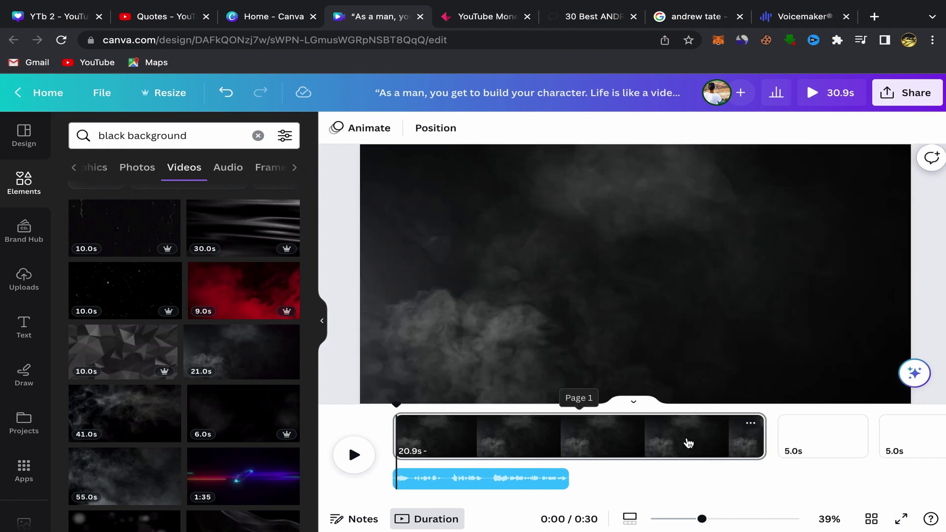
{"action": "left_click_drag", "start_coordinate": [764, 441], "coordinate": [570, 444]}
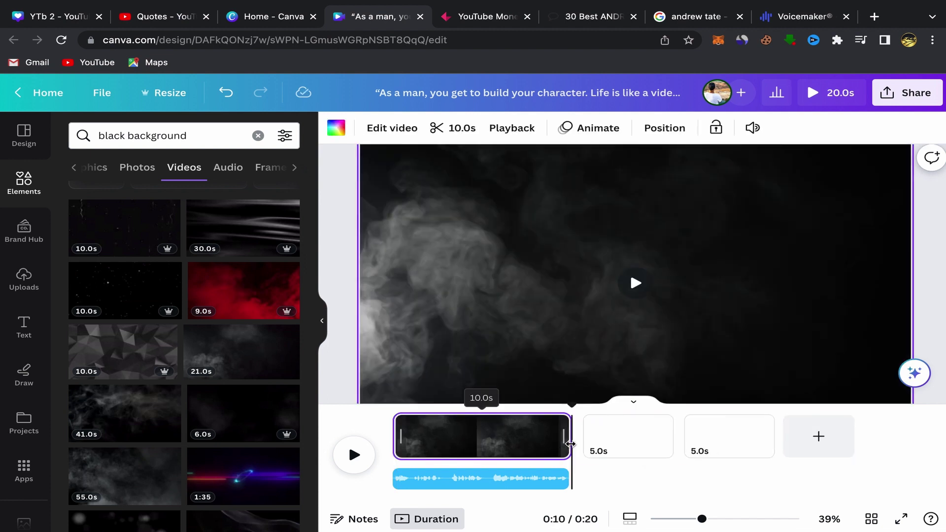
{"action": "left_click", "coordinate": [395, 427]}
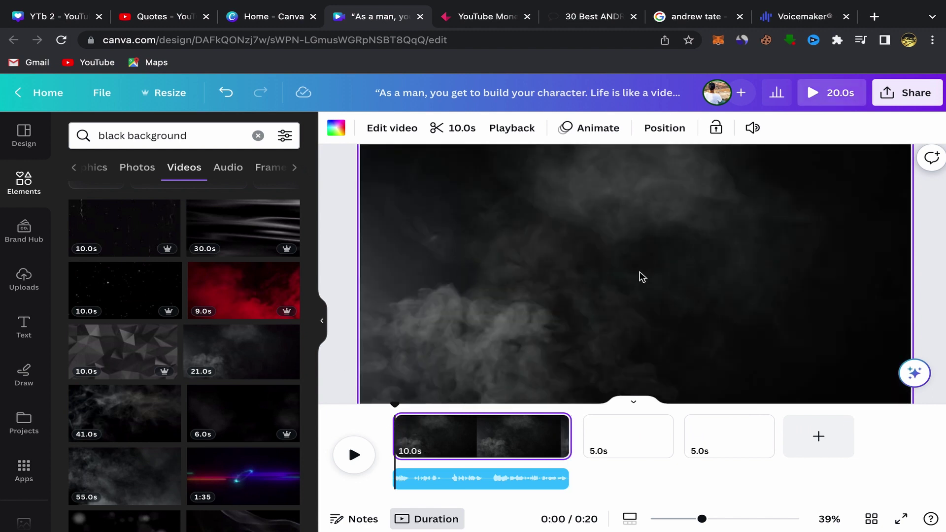
{"action": "left_click", "coordinate": [701, 14]}
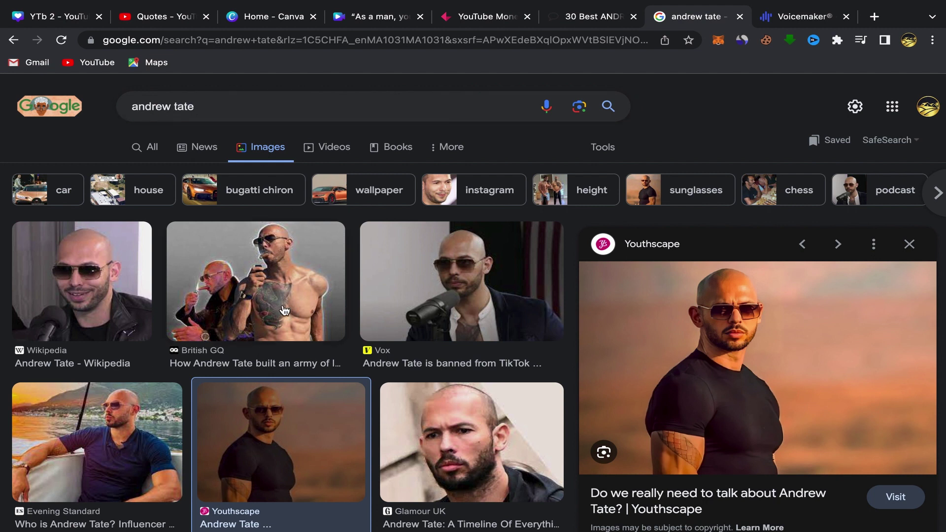
{"action": "scroll", "coordinate": [285, 310], "scroll_direction": "down", "scroll_amount": 4}
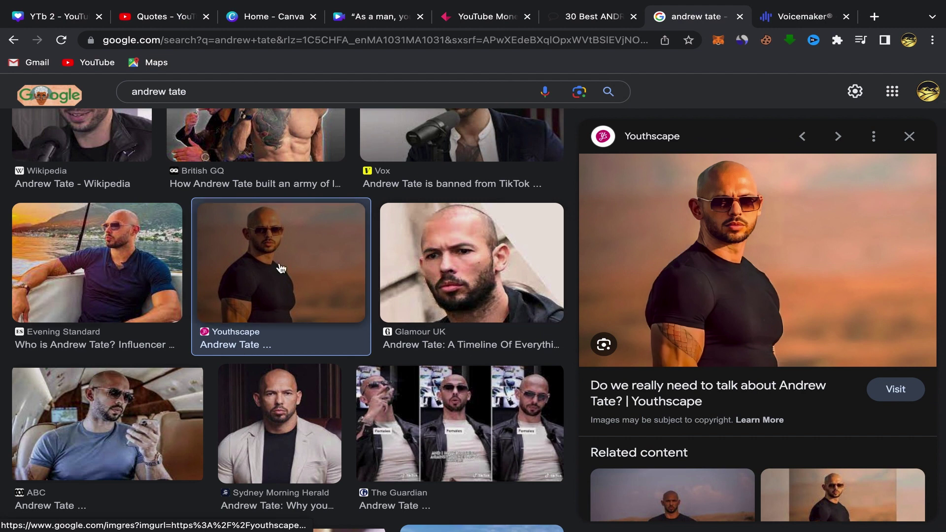
{"action": "scroll", "coordinate": [446, 356], "scroll_direction": "up", "scroll_amount": 4}
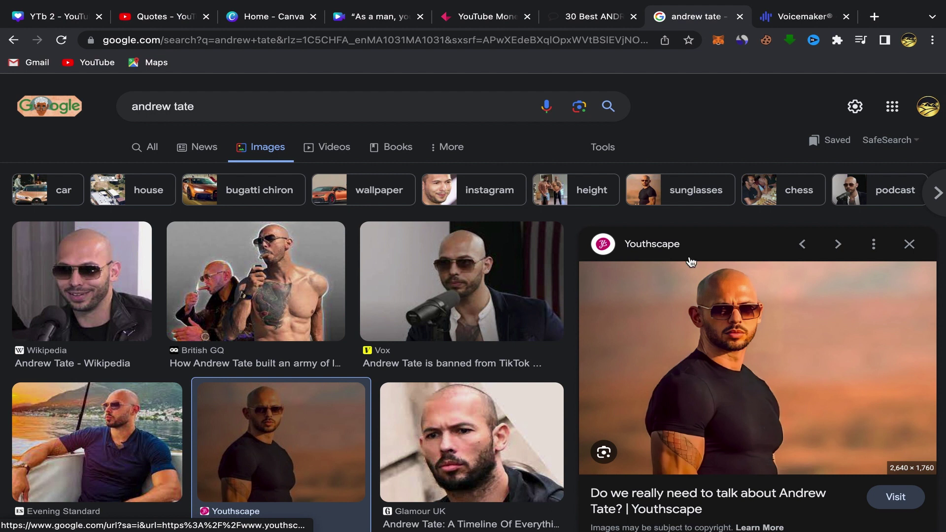
{"action": "right_click", "coordinate": [728, 318]}
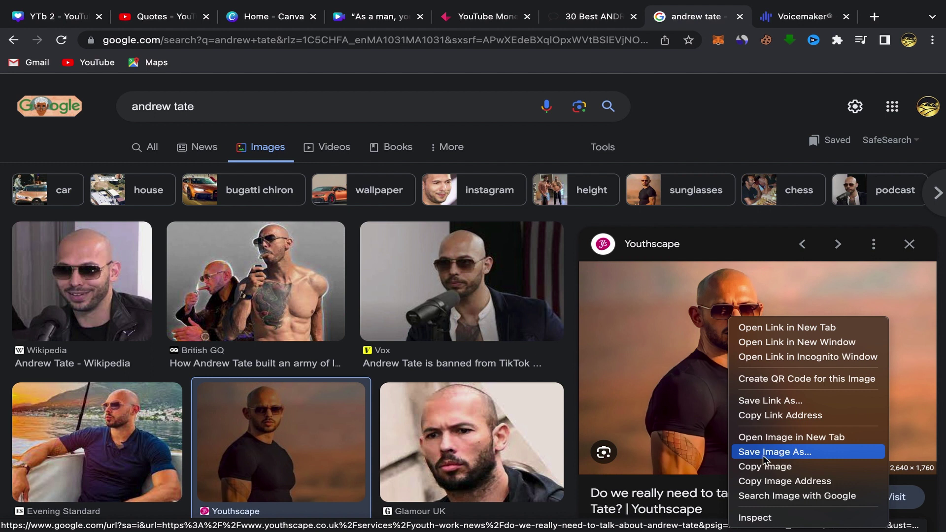
{"action": "left_click", "coordinate": [661, 385]}
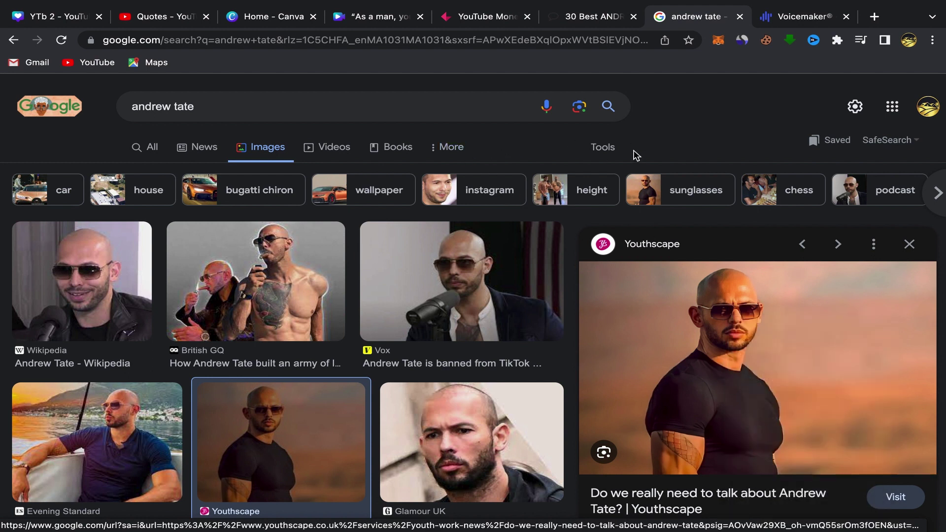
{"action": "left_click", "coordinate": [379, 19]}
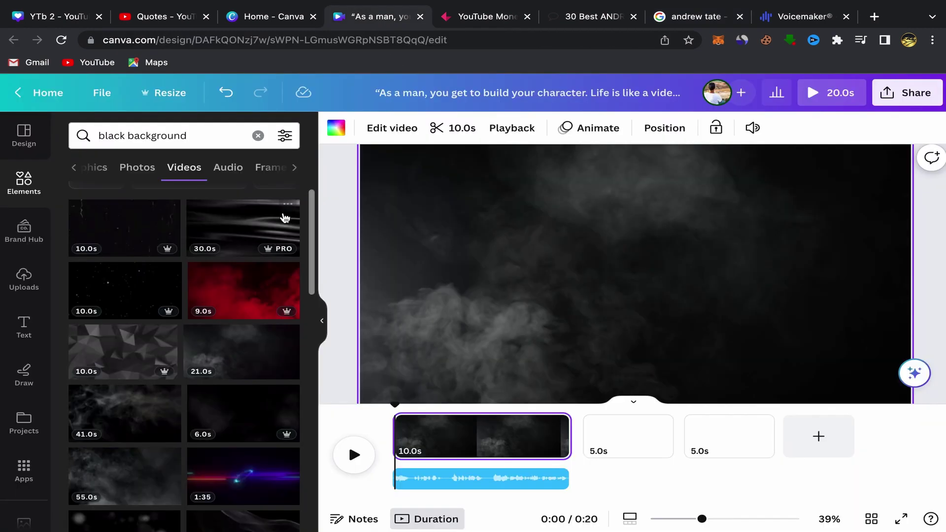
- Add the uploaded Andrew Tate photo with the orange backdrop to the first page
{"action": "left_click", "coordinate": [22, 279]}
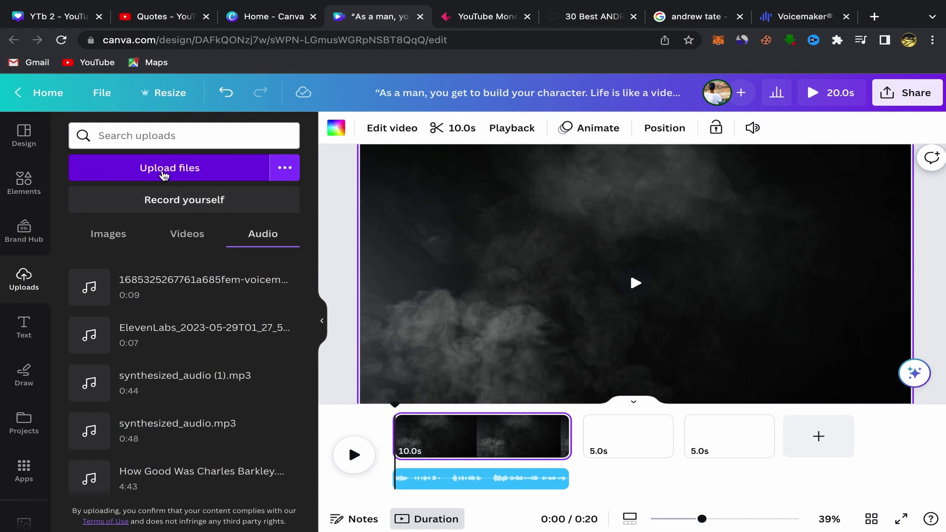
{"action": "left_click", "coordinate": [164, 174]}
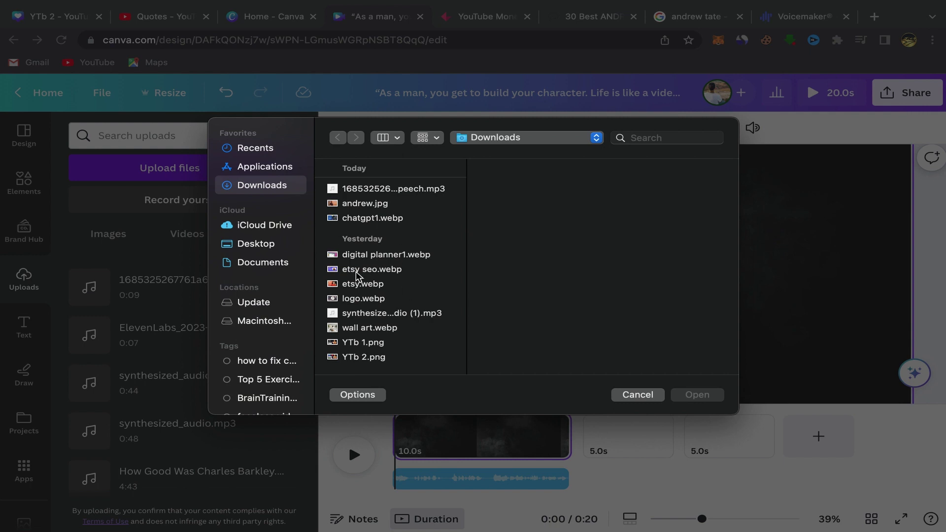
{"action": "left_click", "coordinate": [638, 395]}
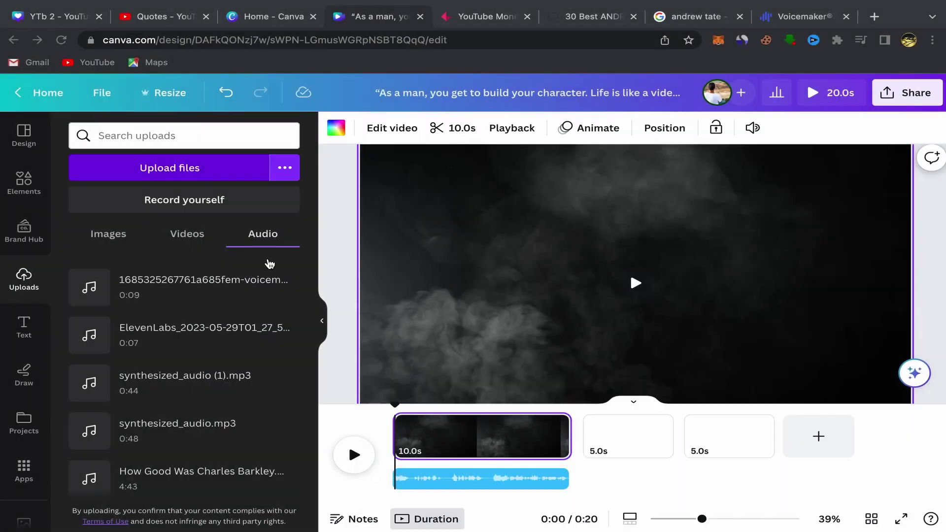
{"action": "left_click", "coordinate": [108, 236]}
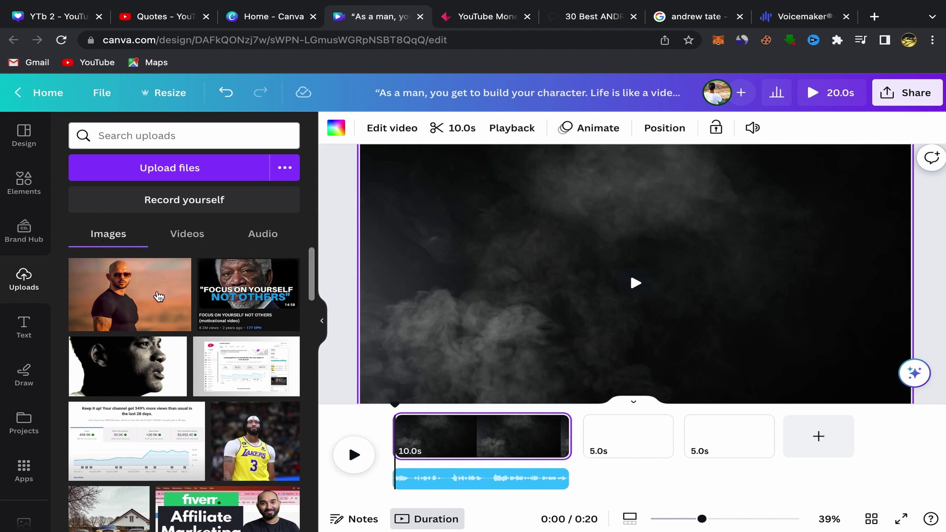
{"action": "left_click", "coordinate": [129, 299]}
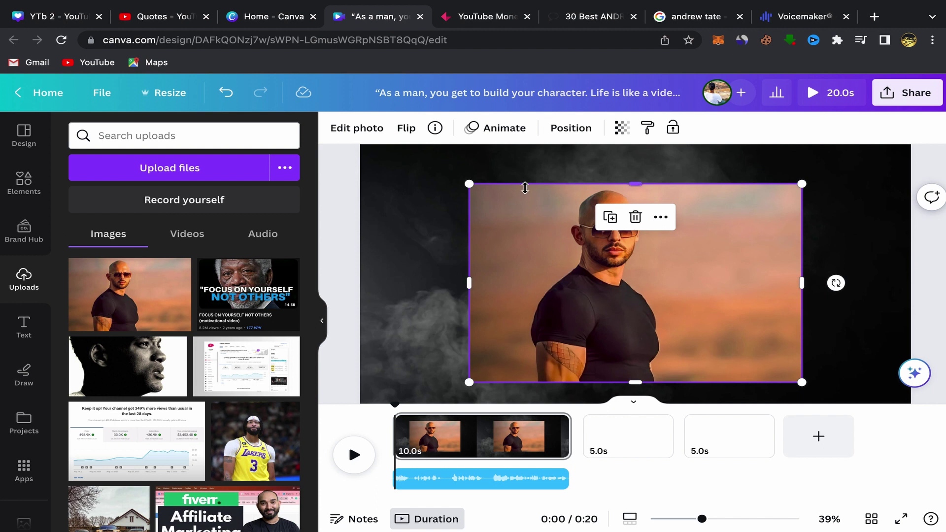
- Remove the Andrew Tate photo's background and crop its empty areas on both sides close to the figure
{"action": "left_click", "coordinate": [359, 129]}
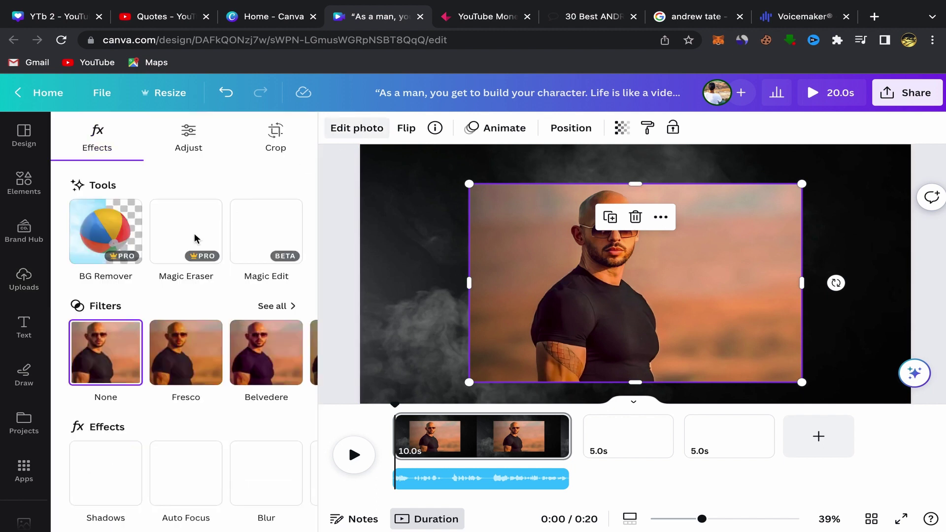
{"action": "left_click", "coordinate": [102, 227]}
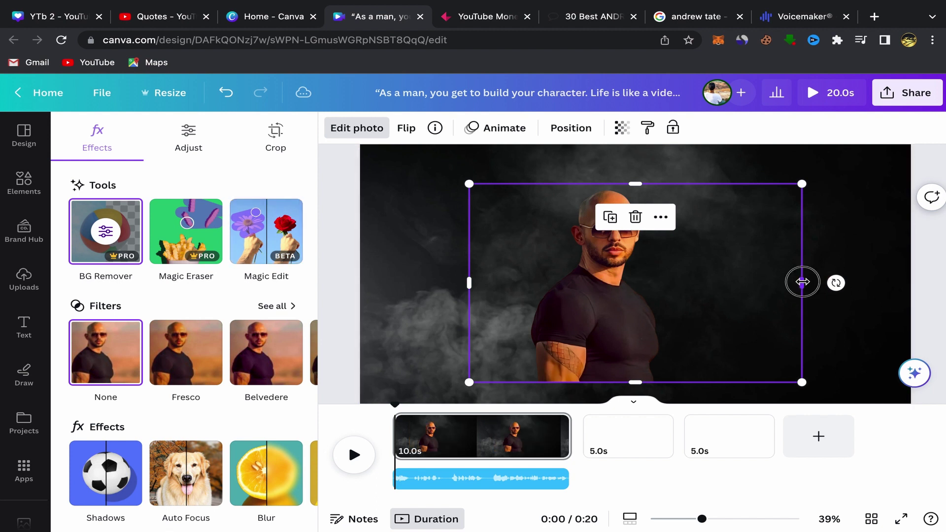
{"action": "left_click_drag", "start_coordinate": [803, 283], "coordinate": [662, 283]}
{"action": "left_click_drag", "start_coordinate": [471, 282], "coordinate": [529, 284]}
- Move the cut-out figure to the page's left edge and enlarge it to about 615 by 1,012
{"action": "left_click_drag", "start_coordinate": [598, 300], "coordinate": [429, 321]}
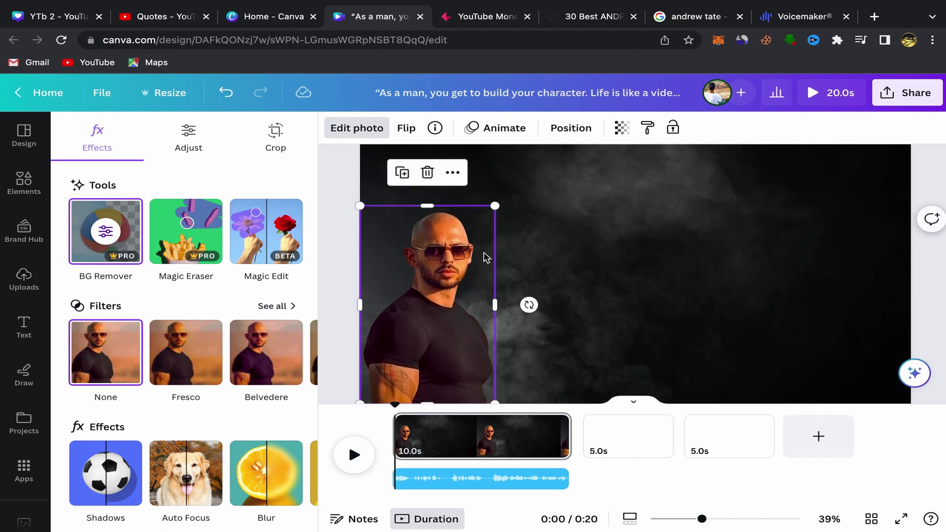
{"action": "left_click_drag", "start_coordinate": [496, 207], "coordinate": [570, 165]}
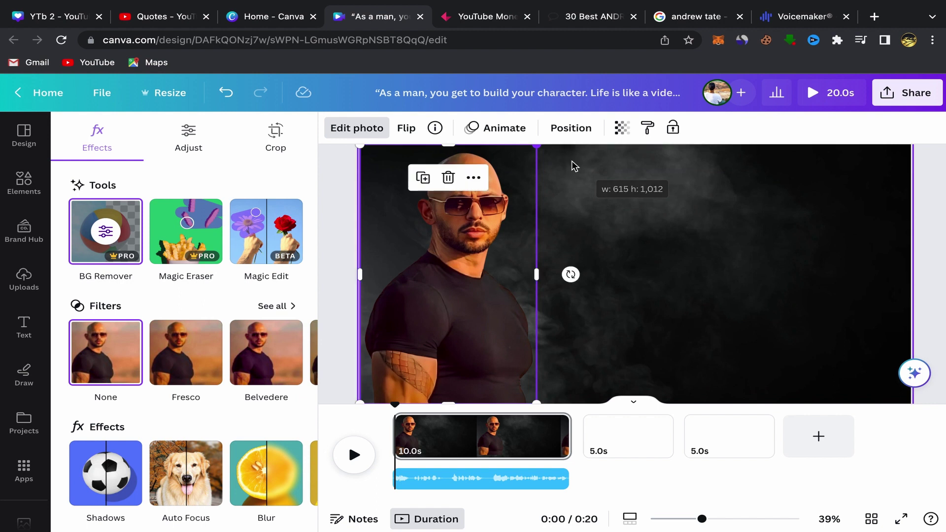
{"action": "left_click", "coordinate": [352, 211]}
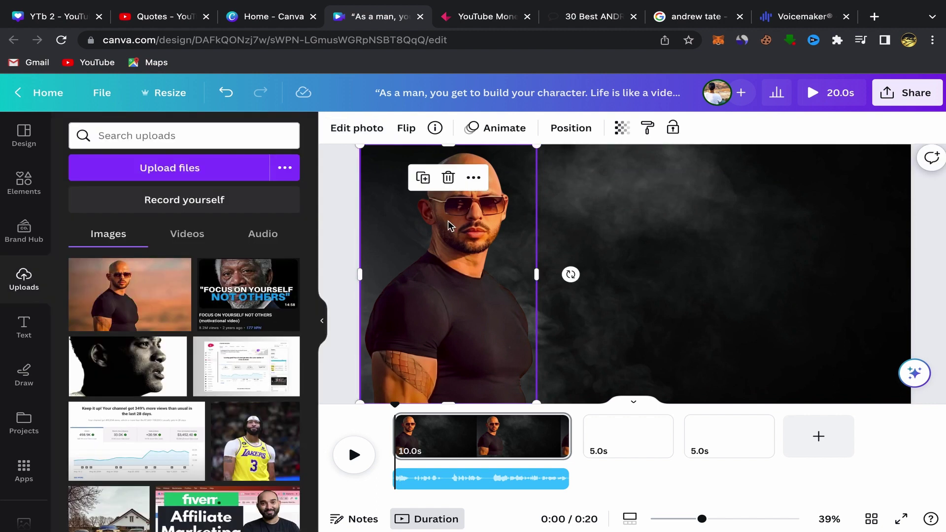
{"action": "left_click", "coordinate": [347, 252]}
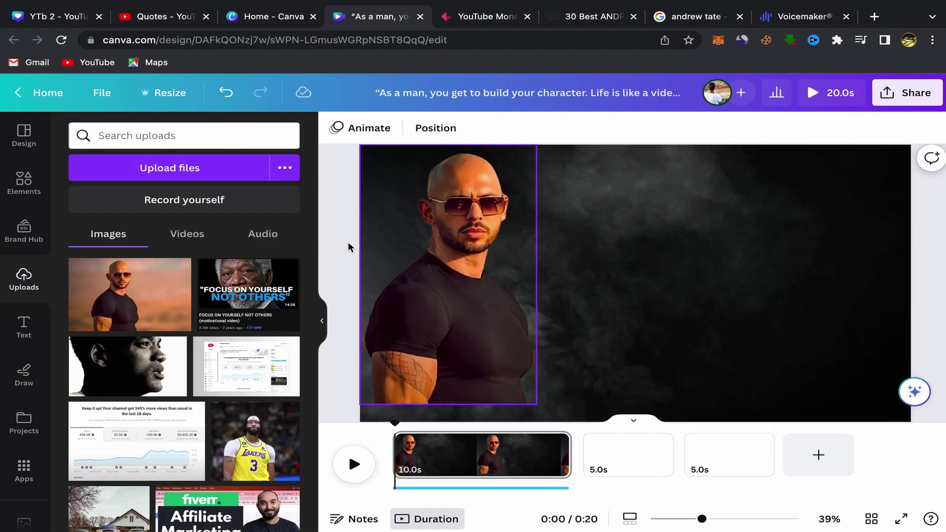
- Add the HUGE SALE font combination, delete its SALE line, and shrink the HUGE text to font size 52.5
{"action": "left_click", "coordinate": [23, 330]}
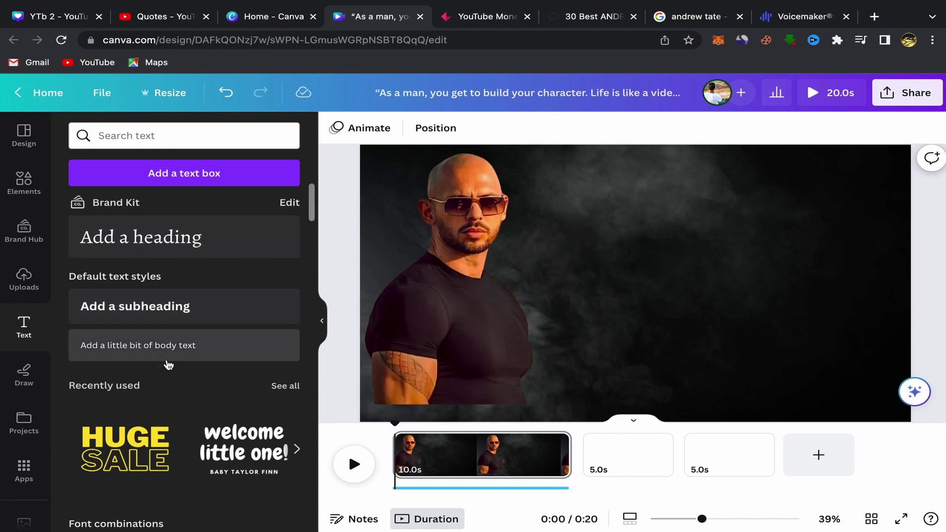
{"action": "scroll", "coordinate": [169, 365], "scroll_direction": "down", "scroll_amount": 3}
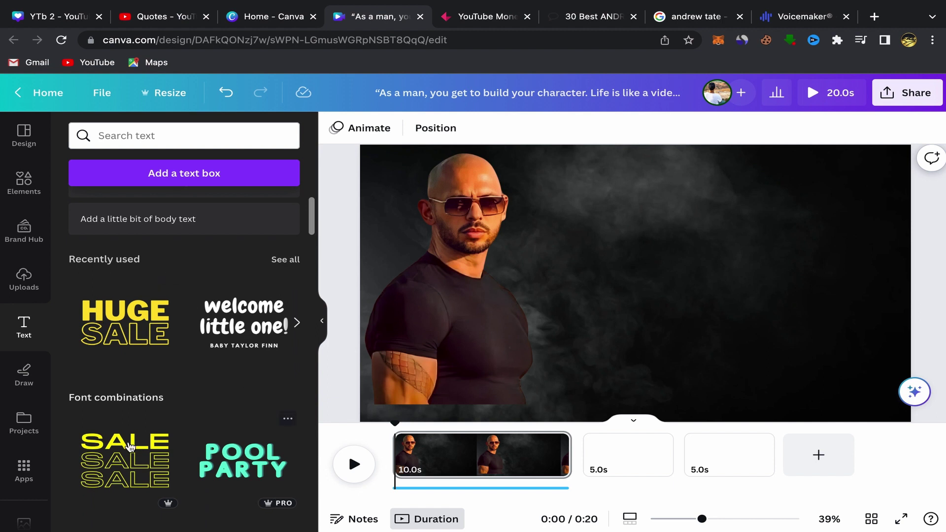
{"action": "left_click", "coordinate": [122, 315]}
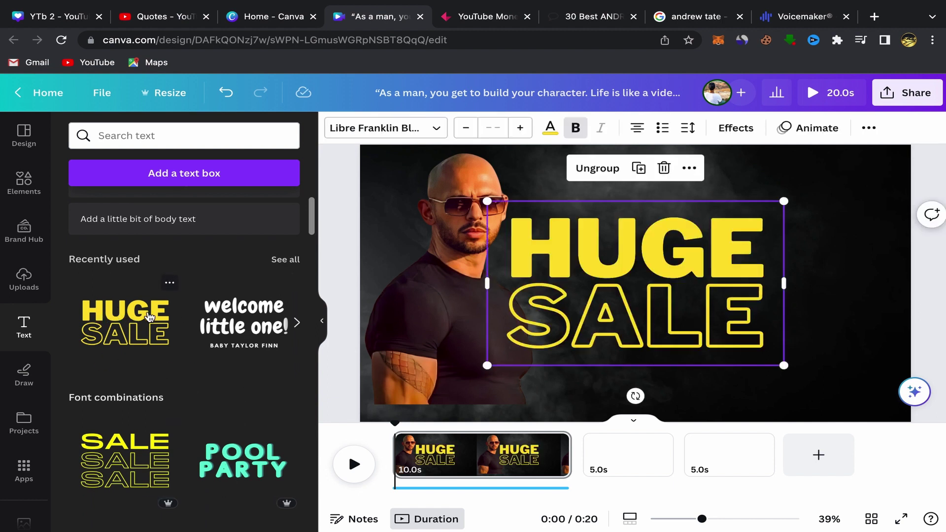
{"action": "left_click", "coordinate": [607, 328]}
{"action": "left_click", "coordinate": [663, 235]}
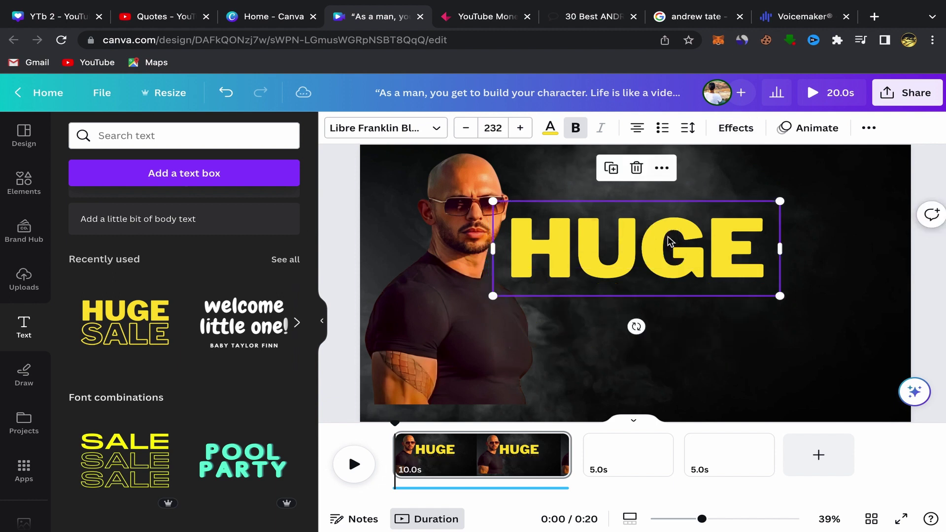
{"action": "left_click_drag", "start_coordinate": [493, 202], "coordinate": [714, 274]}
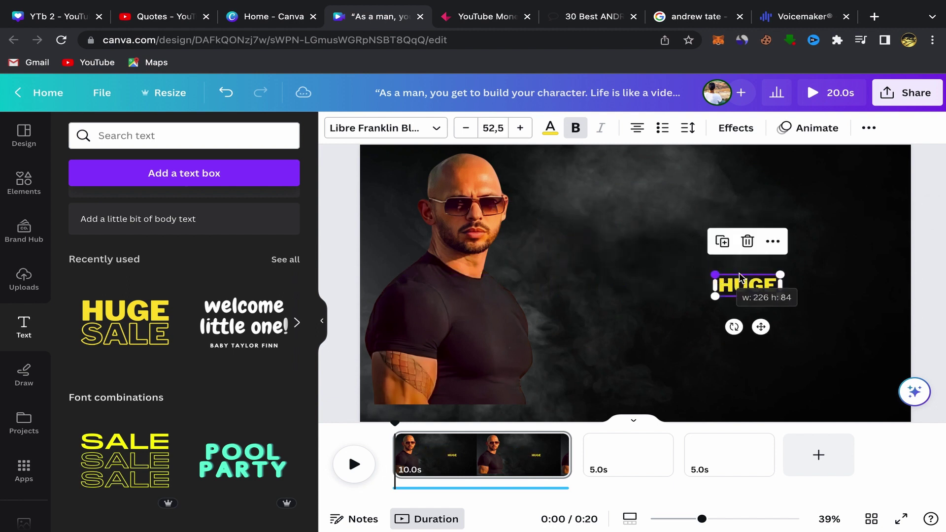
- Replace HUGE with the copied quote beginning "As a man, you get to build your character" and widen its text box to span the space beside the figure
{"action": "double_click", "coordinate": [749, 281]}
{"action": "key", "text": "BackSpace"}
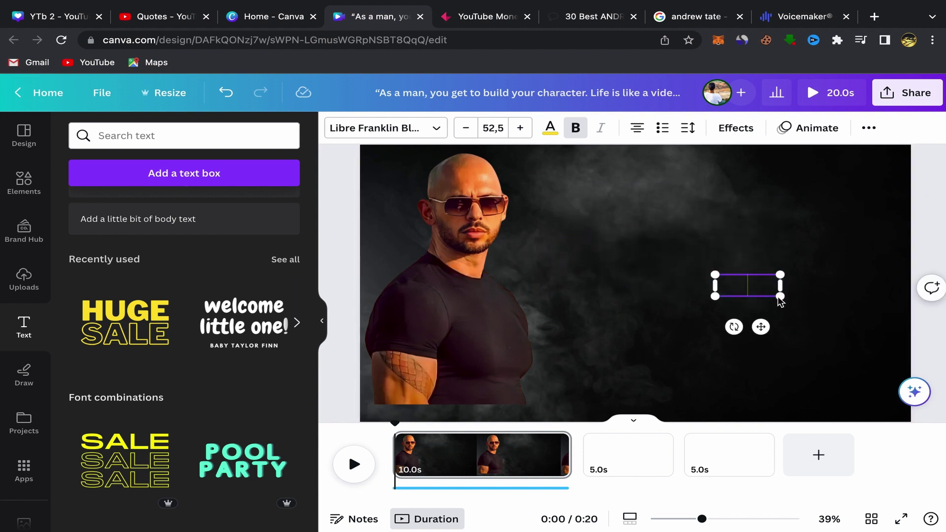
{"action": "right_click", "coordinate": [752, 287]}
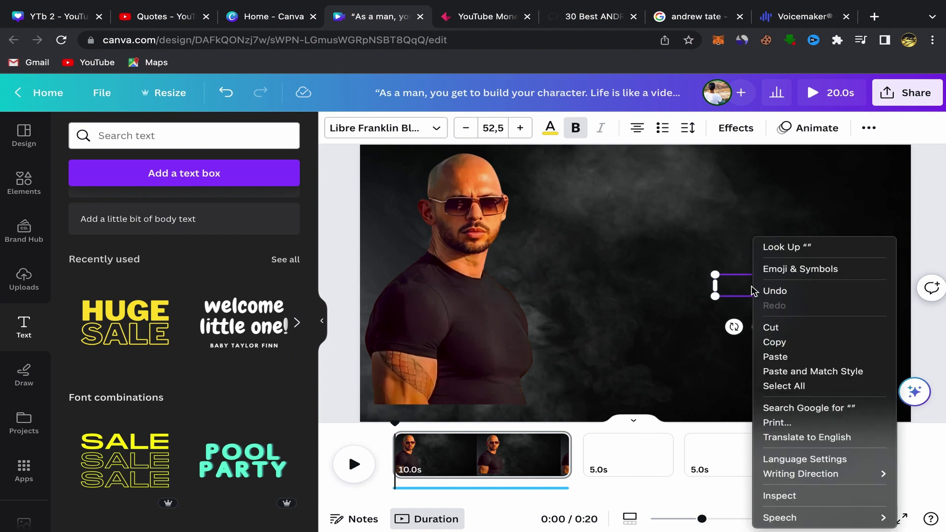
{"action": "left_click", "coordinate": [785, 357]}
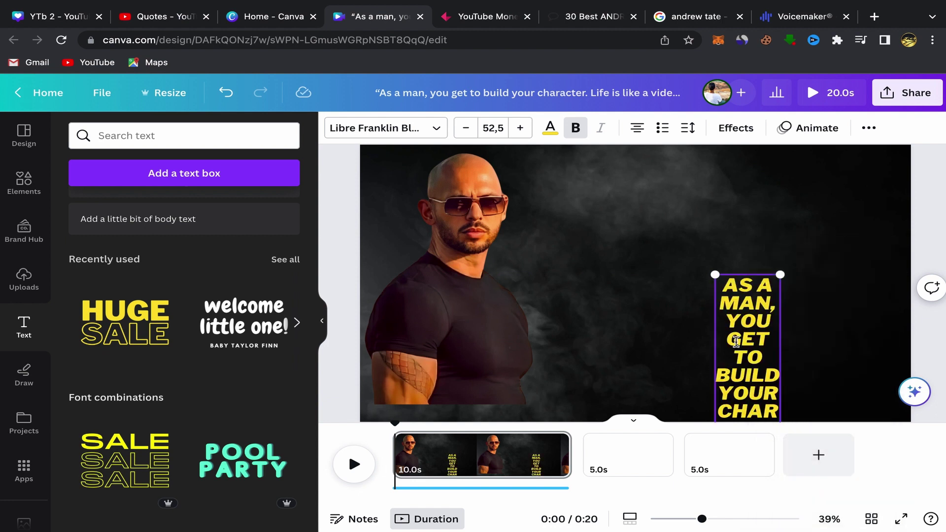
{"action": "left_click_drag", "start_coordinate": [714, 351], "coordinate": [525, 350]}
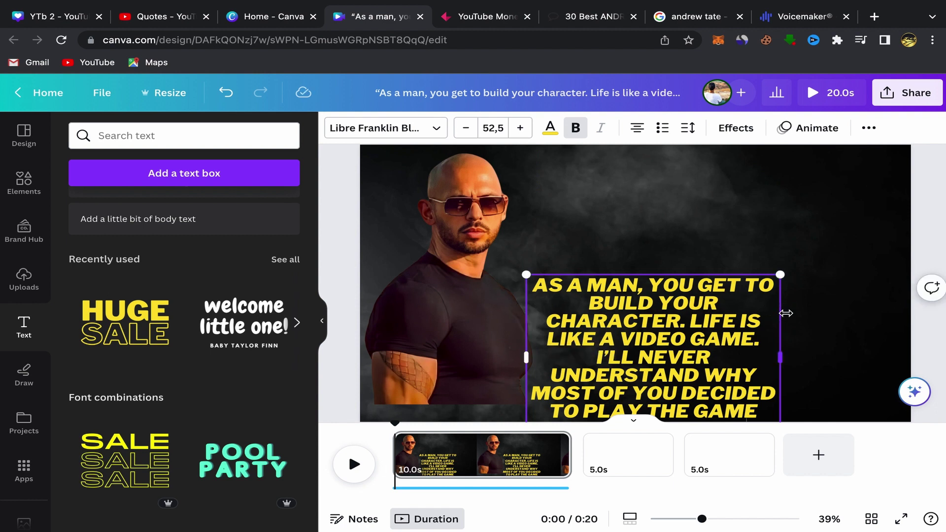
{"action": "left_click_drag", "start_coordinate": [786, 314], "coordinate": [894, 298]}
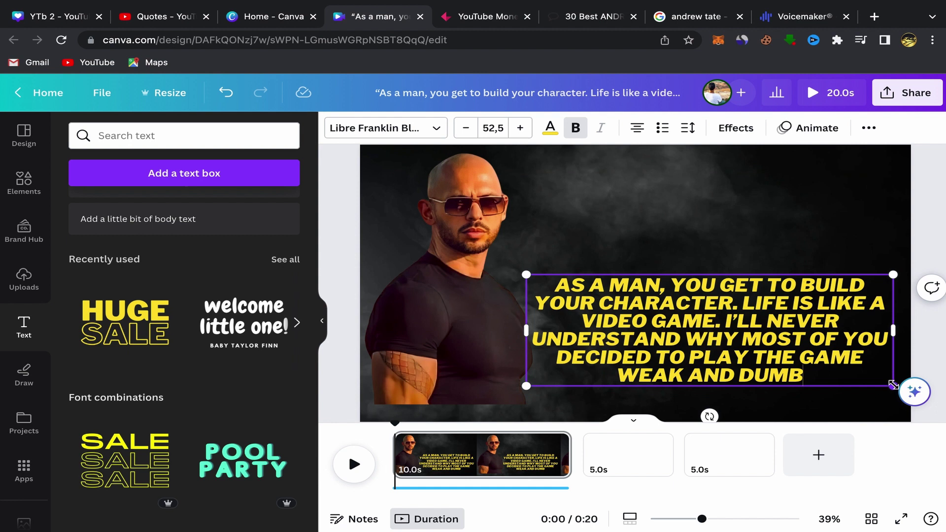
- Shrink the quote text to font size 50.6 and move it up to the vertical middle of the page beside the figure
{"action": "mouse_move", "coordinate": [893, 384]}
{"action": "left_mouse_down"}
{"action": "mouse_move", "coordinate": [851, 371]}
{"action": "mouse_move", "coordinate": [881, 373]}
{"action": "left_mouse_up"}
{"action": "left_click", "coordinate": [778, 249]}
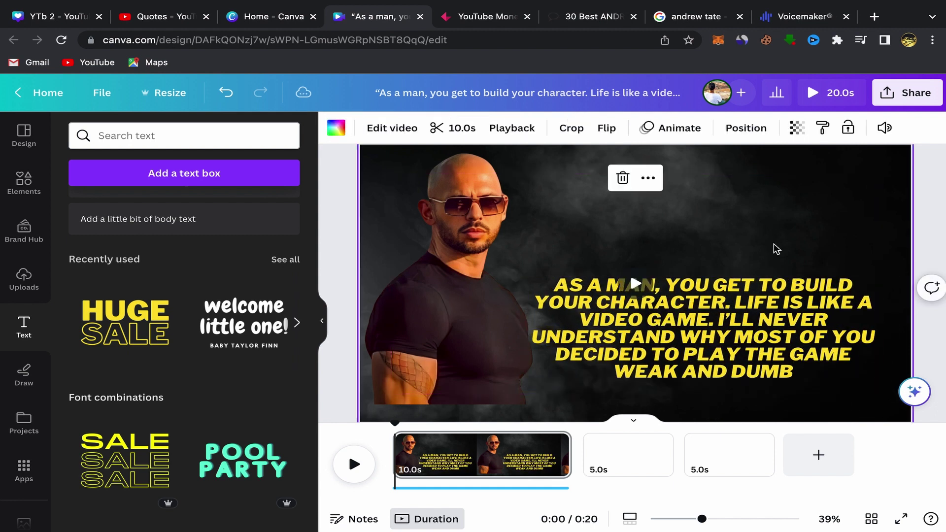
{"action": "left_click_drag", "start_coordinate": [729, 331], "coordinate": [739, 277]}
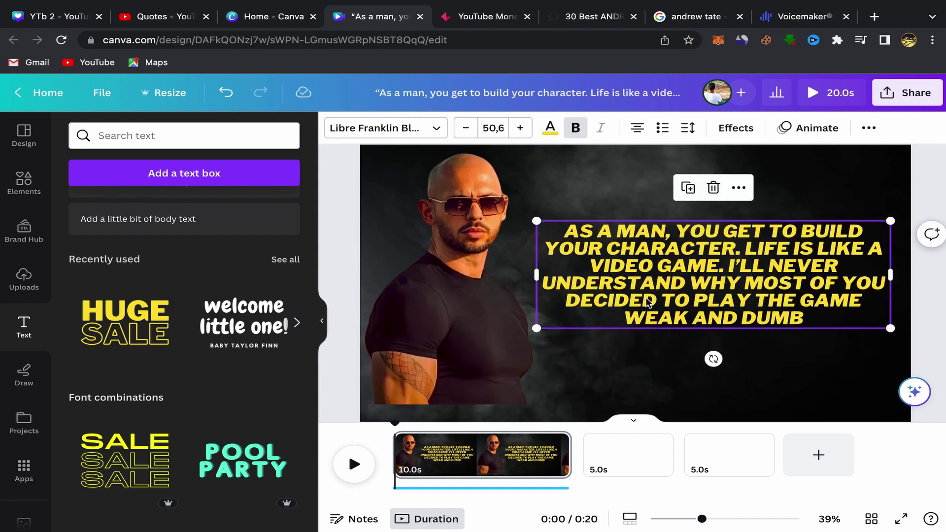
- Apply the Breathe text animation to the quote with its scale direction set to Out
{"action": "left_click", "coordinate": [810, 127]}
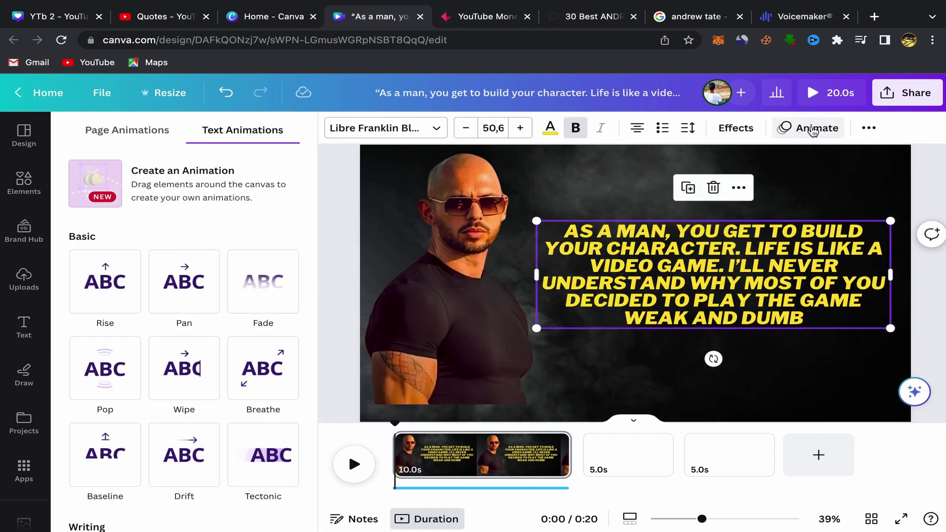
{"action": "left_click", "coordinate": [260, 364]}
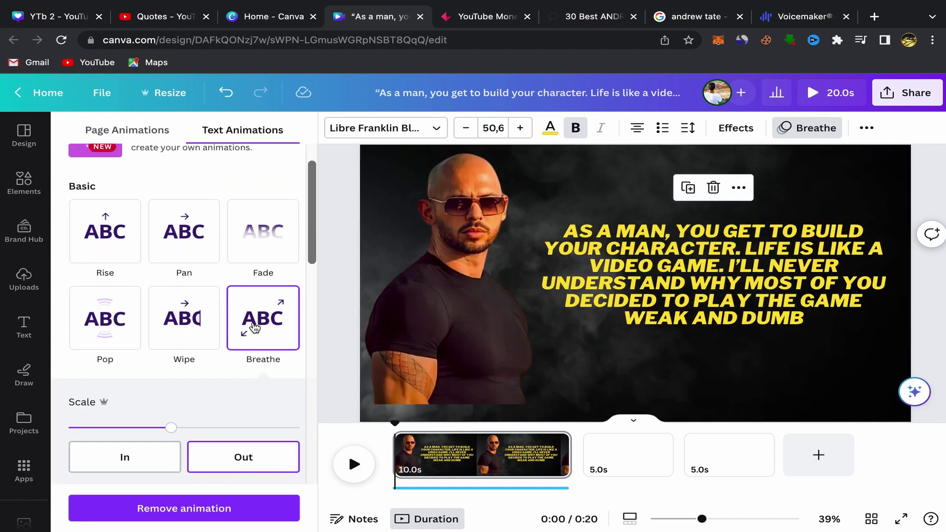
{"action": "left_click", "coordinate": [334, 330]}
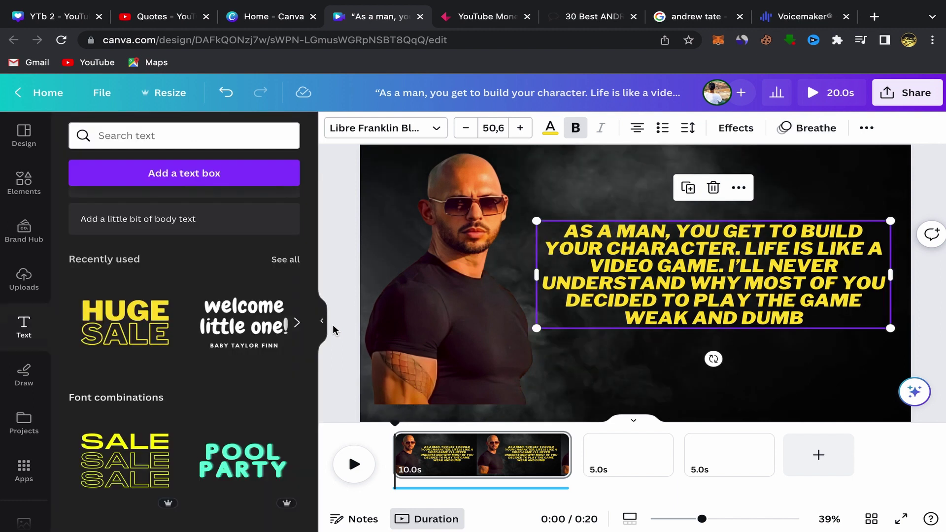
- Move the cut-out figure down to the page's bottom edge and enlarge it to fill nearly the full page height
{"action": "left_click", "coordinate": [438, 329]}
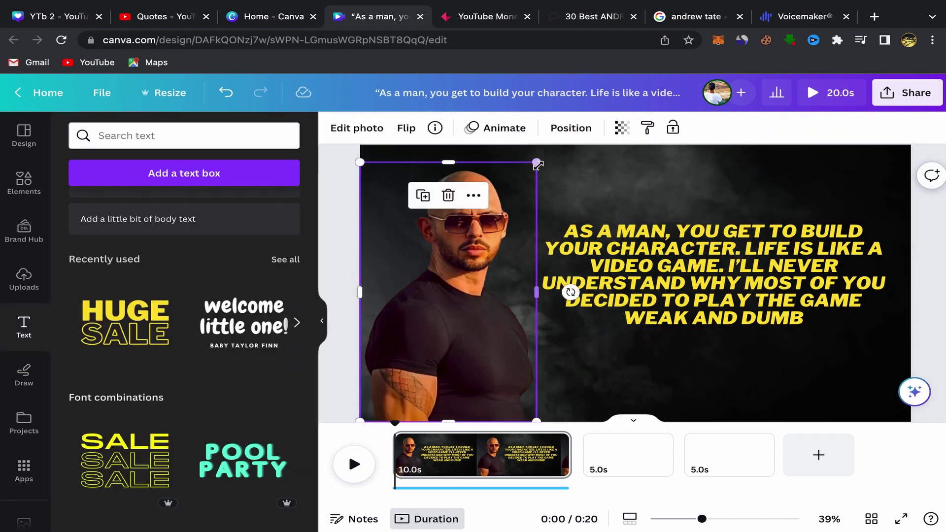
{"action": "left_click_drag", "start_coordinate": [536, 162], "coordinate": [549, 146]}
{"action": "left_click", "coordinate": [340, 226]}
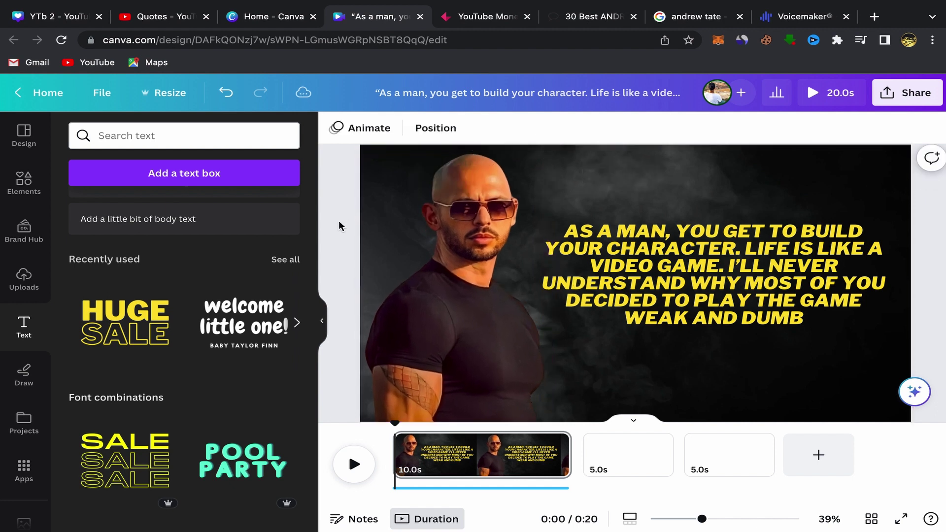
- Play the first page twice from the start to check the voice-over, smoke background and text animation
{"action": "left_click", "coordinate": [325, 322]}
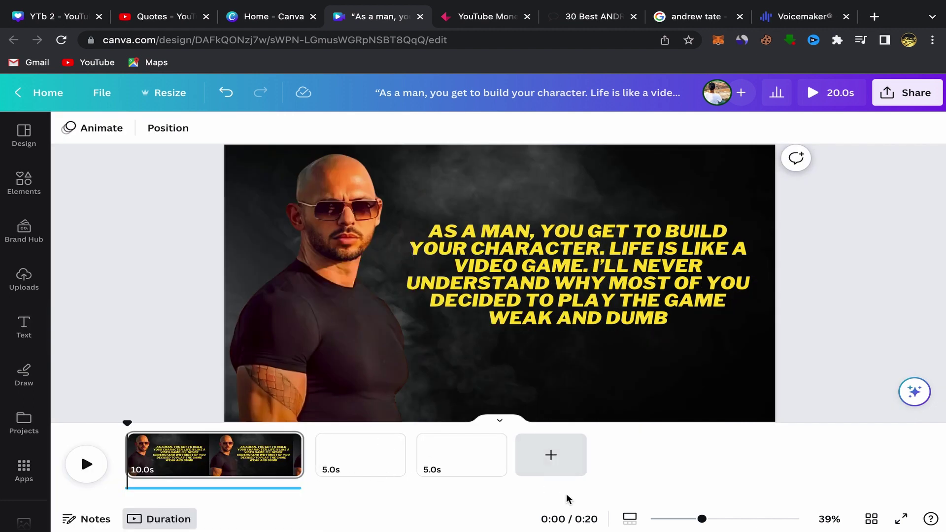
{"action": "left_click_drag", "start_coordinate": [700, 520], "coordinate": [703, 519]}
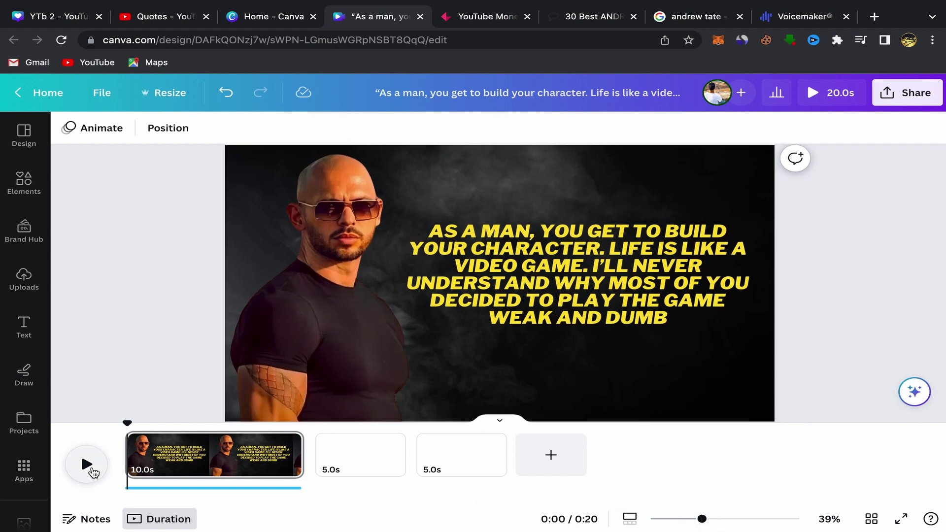
{"action": "left_click", "coordinate": [91, 471]}
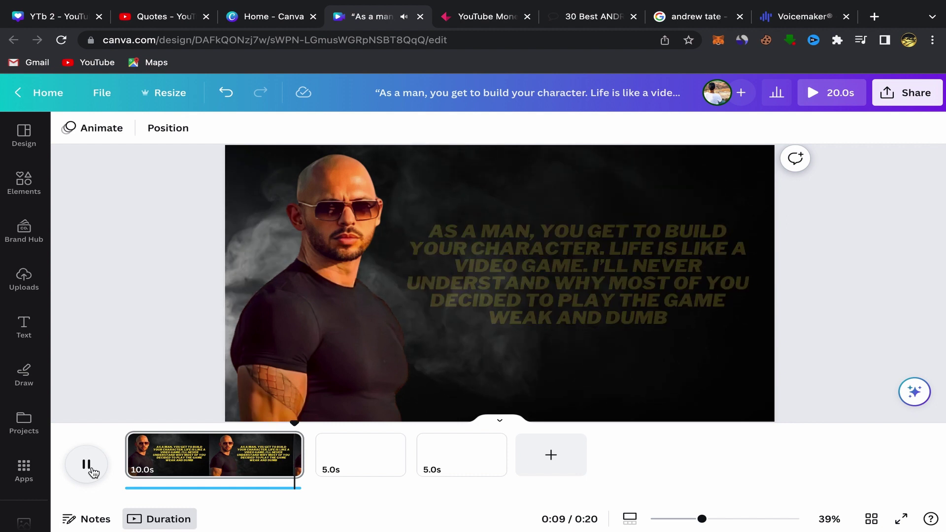
{"action": "left_click", "coordinate": [87, 465]}
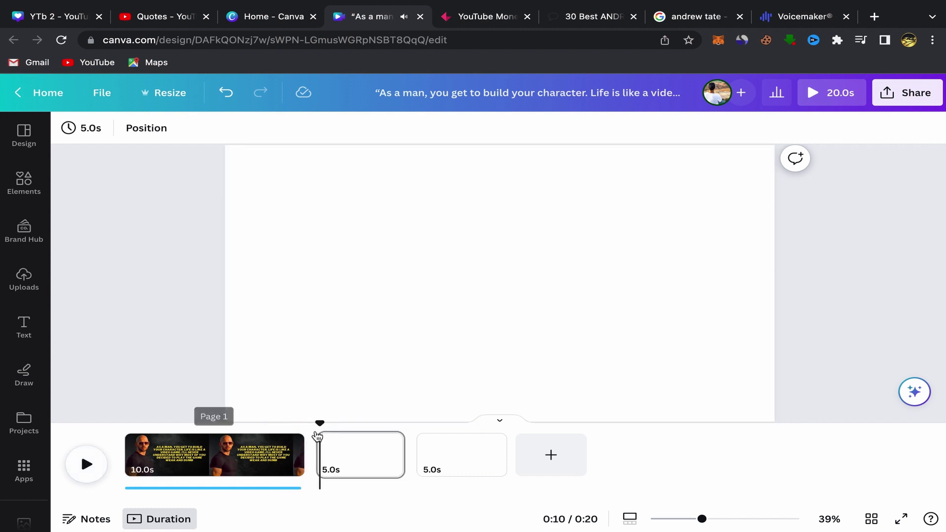
{"action": "left_click", "coordinate": [129, 434]}
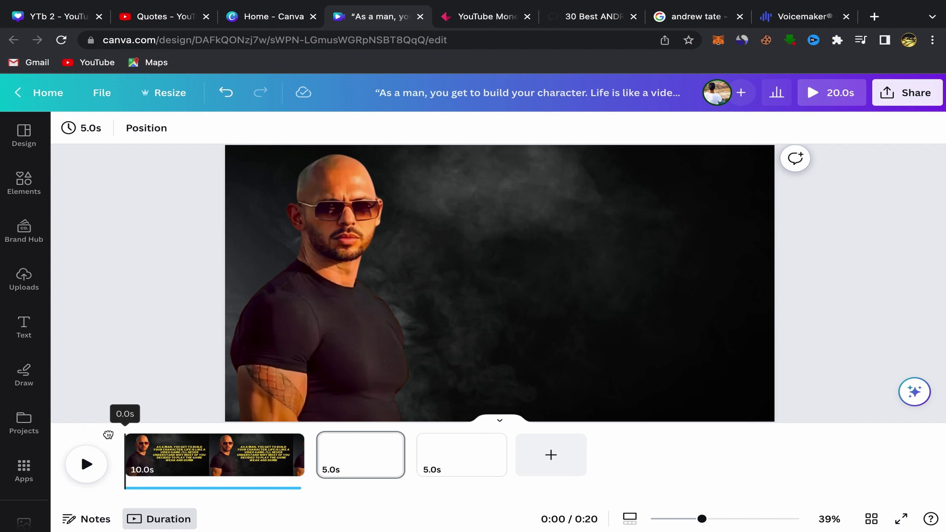
{"action": "left_click", "coordinate": [84, 468]}
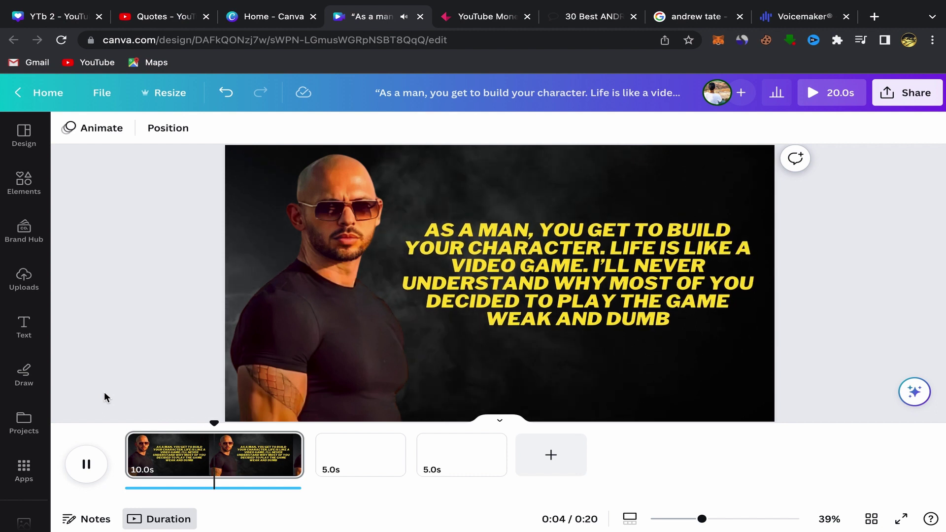
{"action": "left_click", "coordinate": [86, 466]}
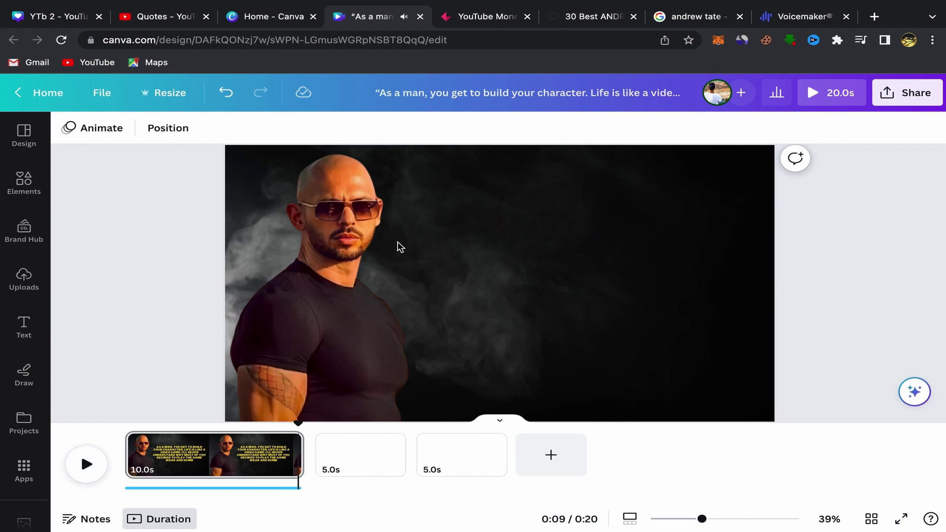
- Add the 21-second smoke video from the black background results to the second page and set it as the page background
{"action": "left_click", "coordinate": [348, 461]}
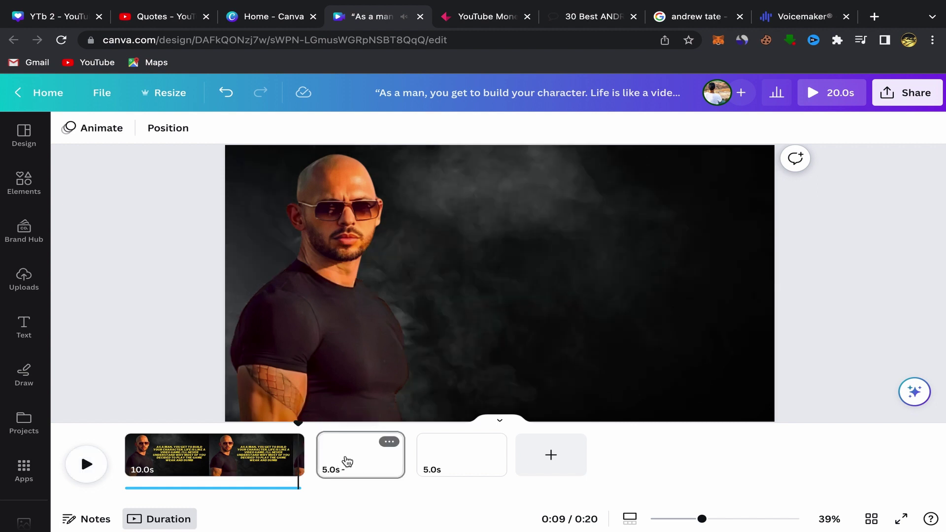
{"action": "left_click", "coordinate": [348, 461]}
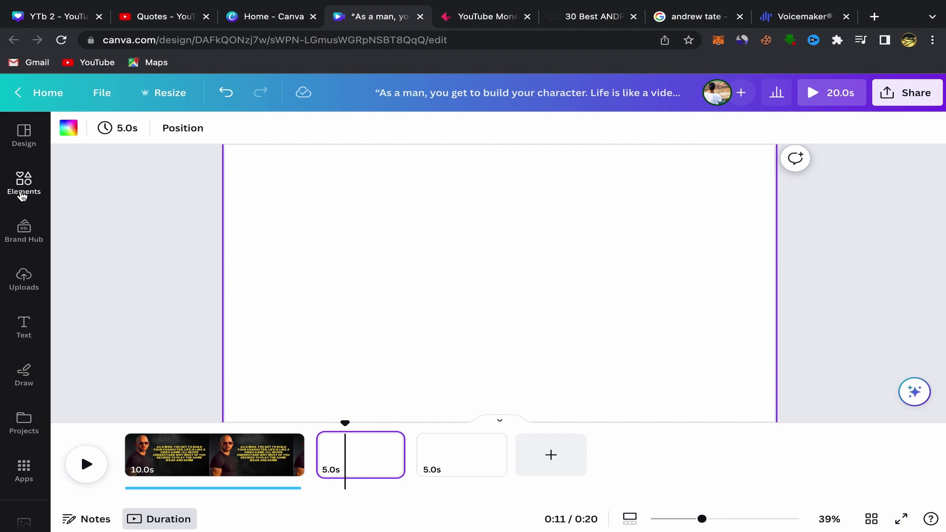
{"action": "left_click", "coordinate": [22, 181]}
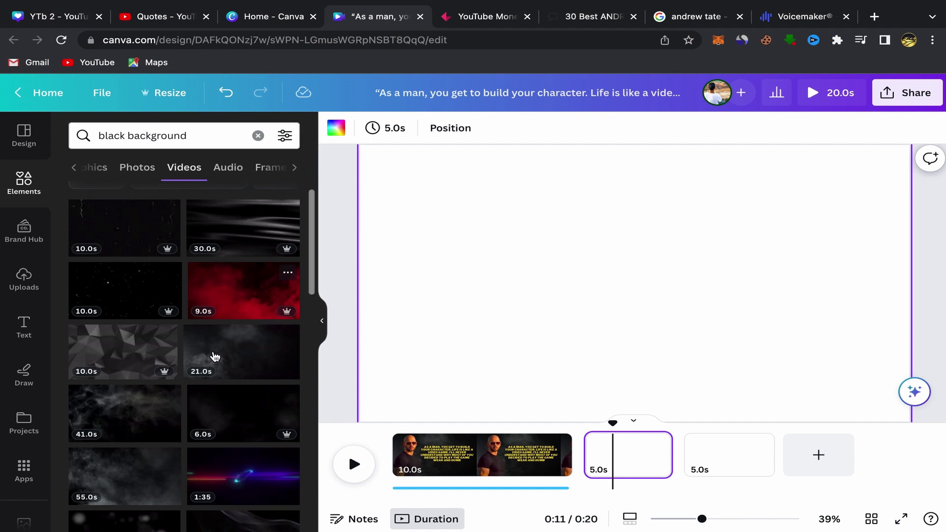
{"action": "left_click", "coordinate": [231, 354]}
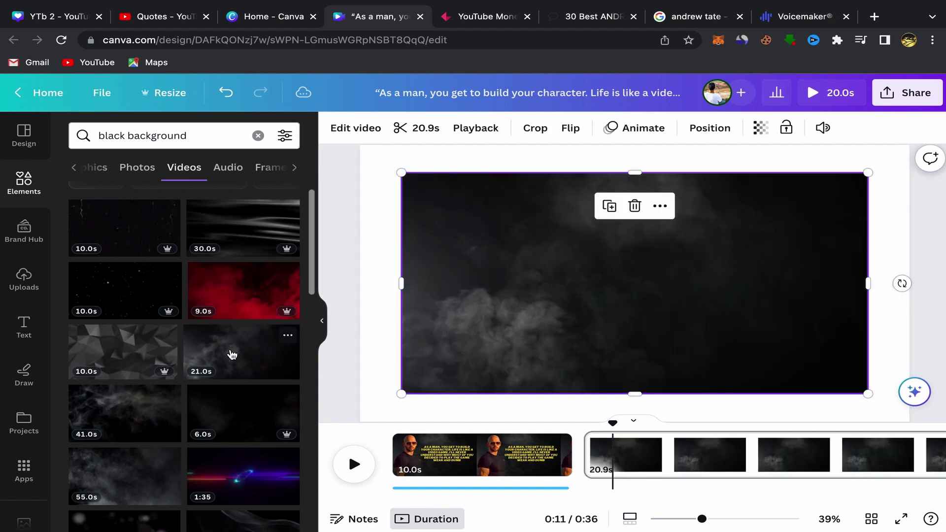
{"action": "left_click", "coordinate": [660, 206]}
{"action": "left_click", "coordinate": [687, 443]}
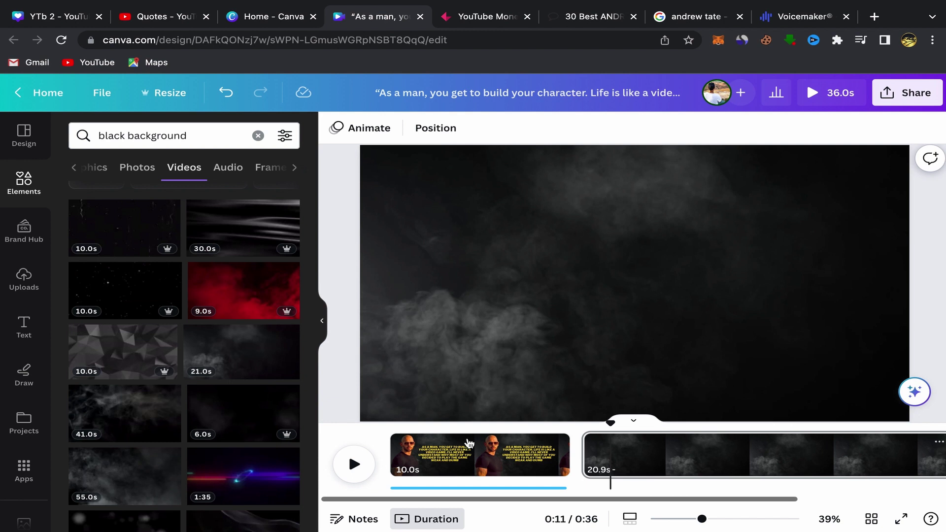
- Switch to the Andrew Tate quotes page and copy the quote beginning "Do not listen to the rich when they tell you money won't make you happy"
{"action": "left_click", "coordinate": [685, 22]}
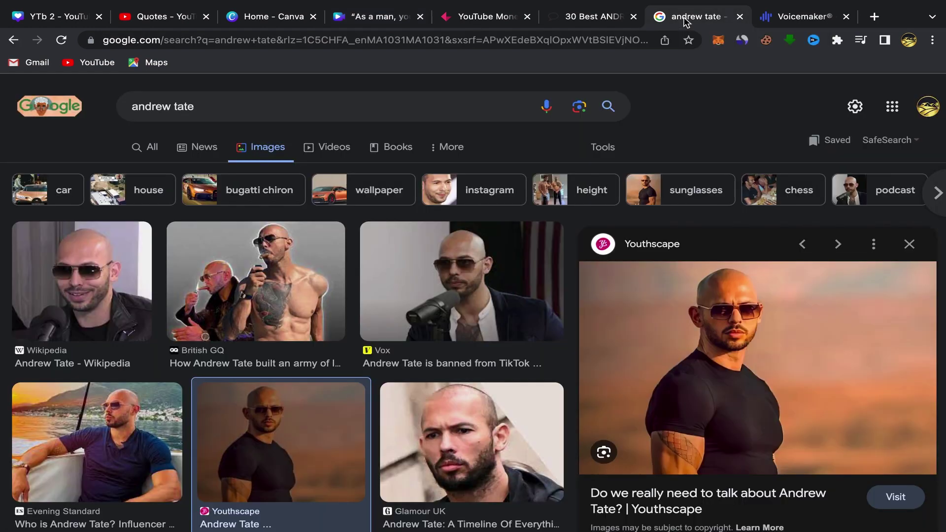
{"action": "left_click", "coordinate": [580, 19]}
{"action": "scroll", "coordinate": [414, 323], "scroll_direction": "down", "scroll_amount": 2}
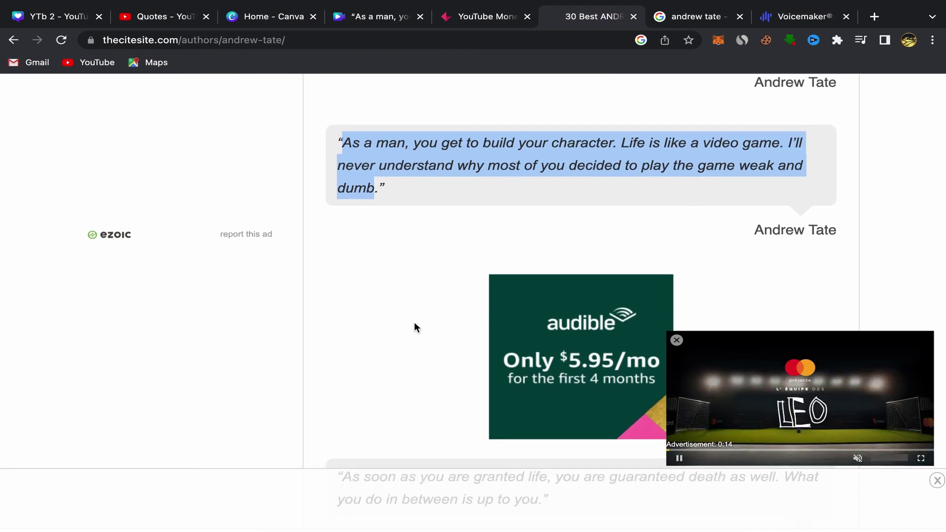
{"action": "left_click", "coordinate": [425, 218]}
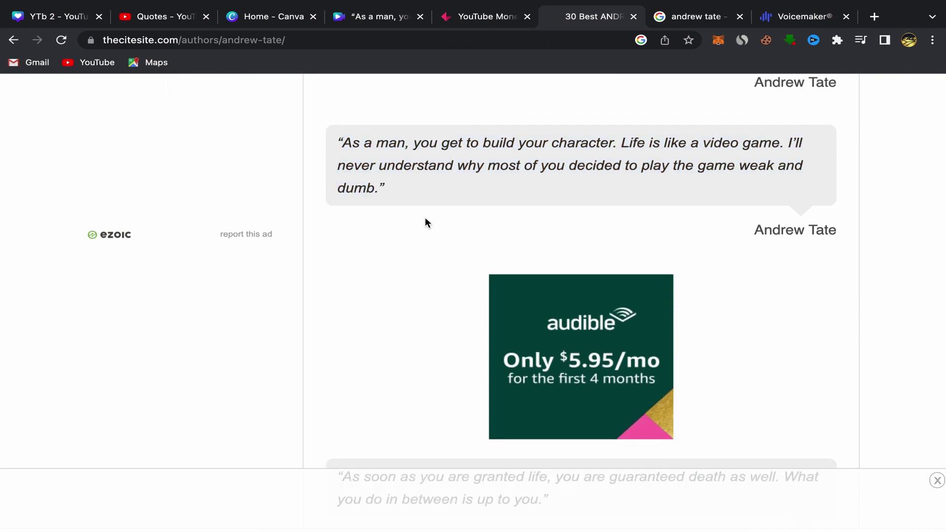
{"action": "scroll", "coordinate": [405, 300], "scroll_direction": "down", "scroll_amount": 5}
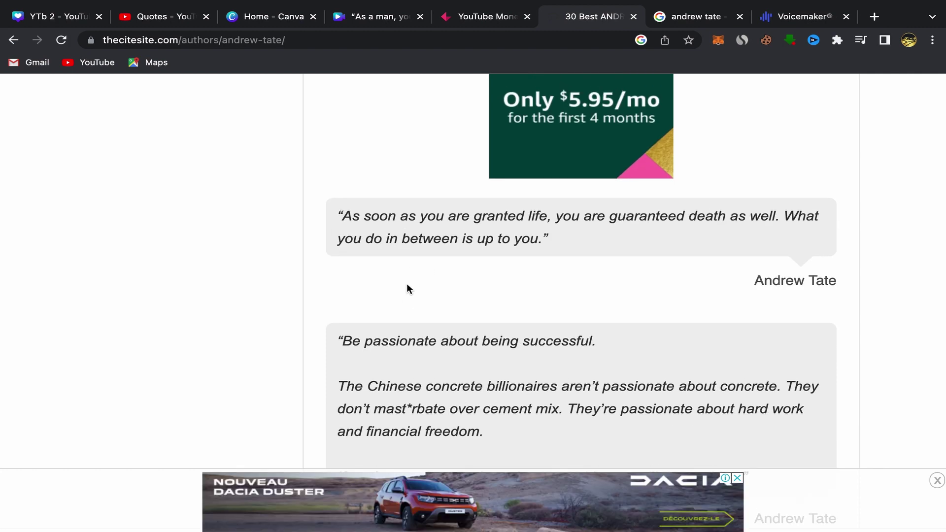
{"action": "scroll", "coordinate": [370, 308], "scroll_direction": "down", "scroll_amount": 3}
{"action": "scroll", "coordinate": [371, 310], "scroll_direction": "down", "scroll_amount": 1}
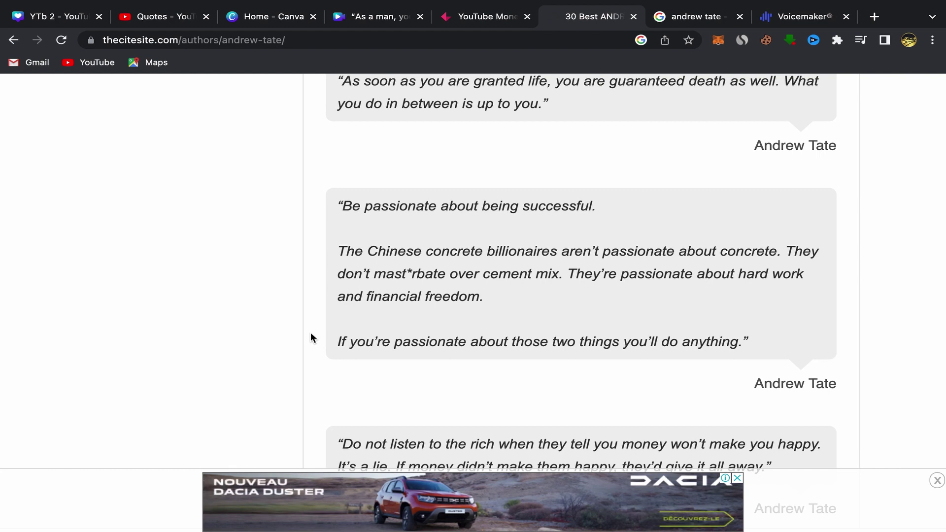
{"action": "scroll", "coordinate": [311, 335], "scroll_direction": "down", "scroll_amount": 3}
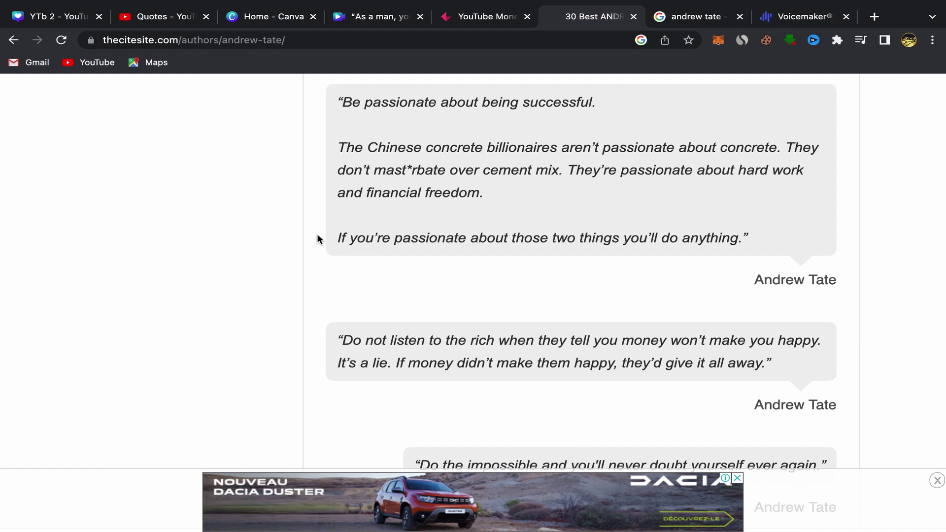
{"action": "scroll", "coordinate": [317, 234], "scroll_direction": "down", "scroll_amount": 2}
{"action": "scroll", "coordinate": [316, 271], "scroll_direction": "down", "scroll_amount": 1}
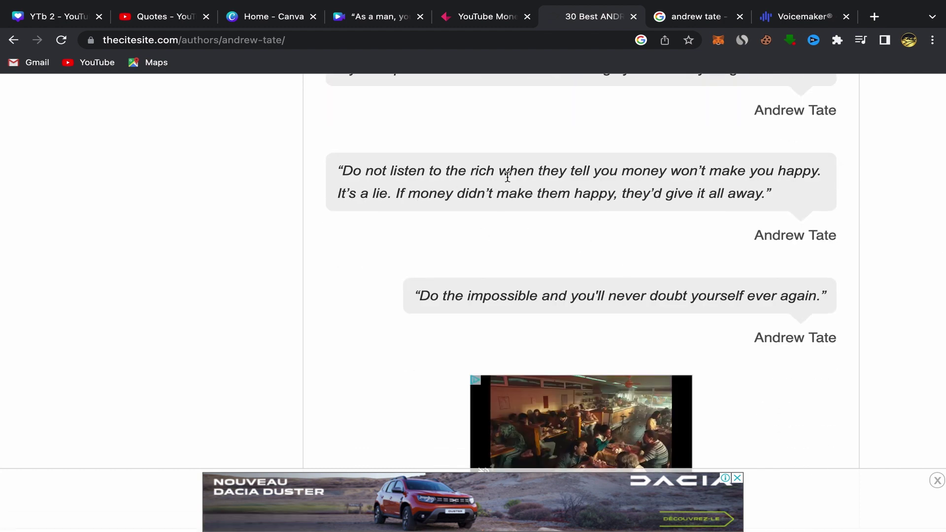
{"action": "left_click_drag", "start_coordinate": [343, 170], "coordinate": [765, 192]}
{"action": "right_click", "coordinate": [717, 193]}
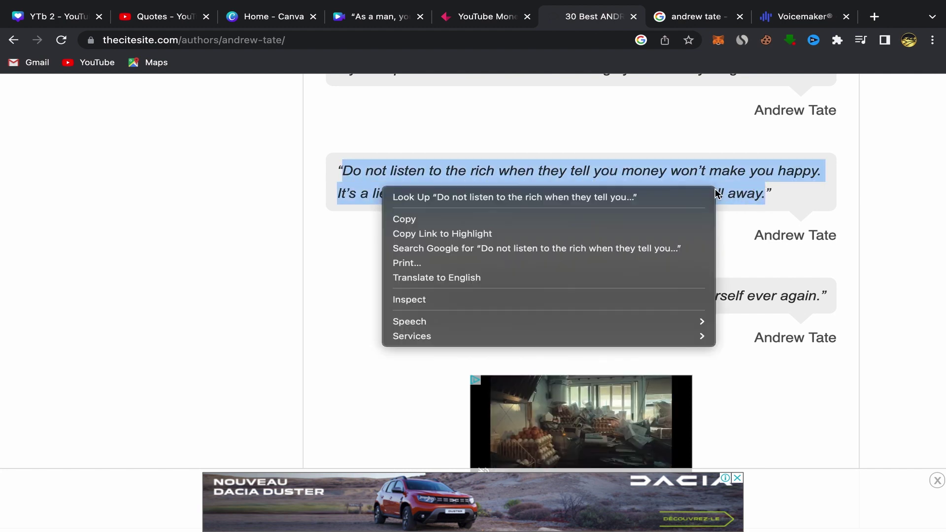
{"action": "left_click", "coordinate": [655, 220]}
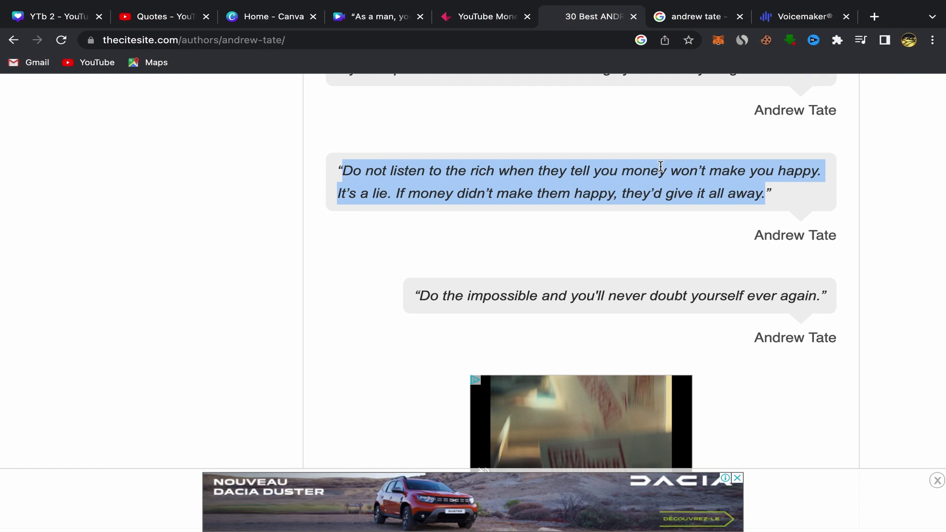
- Switch to Voicemaker, replace the old quote with the copied "Do not listen to the rich" quote, and convert it to speech
{"action": "left_click", "coordinate": [773, 25]}
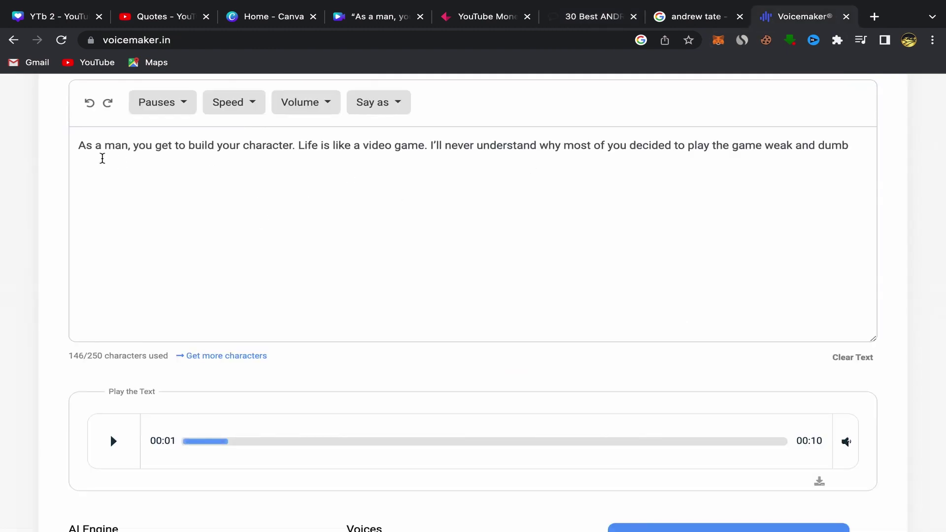
{"action": "left_click_drag", "start_coordinate": [80, 148], "coordinate": [837, 150]}
{"action": "key", "text": "BackSpace"}
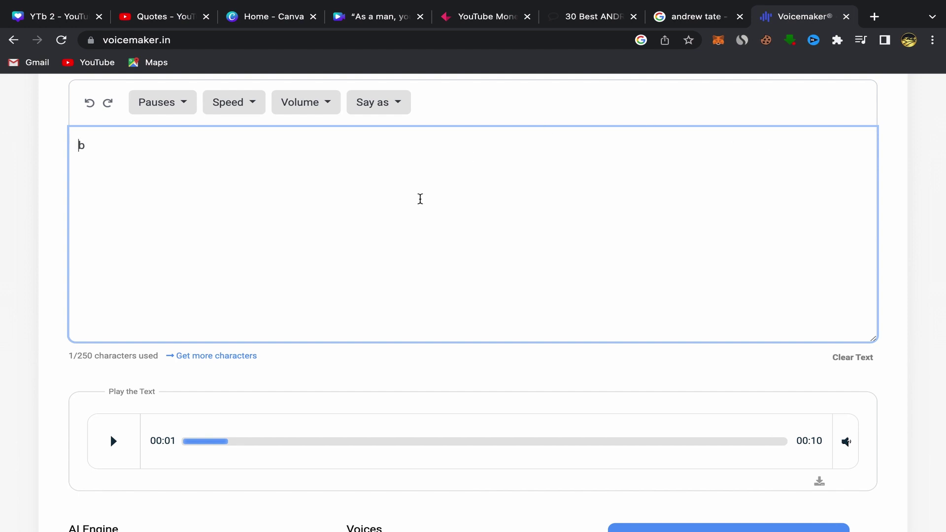
{"action": "scroll", "coordinate": [420, 198], "scroll_direction": "up", "scroll_amount": 3}
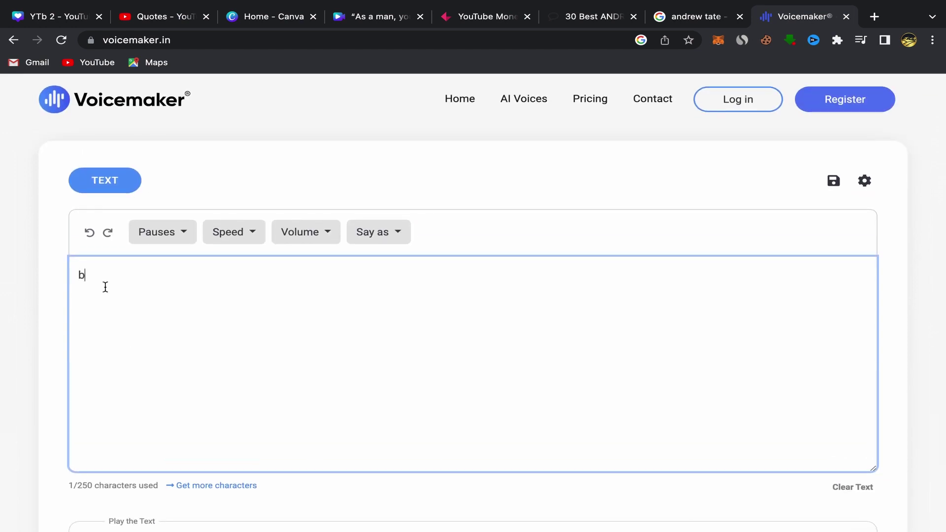
{"action": "right_click", "coordinate": [86, 275]}
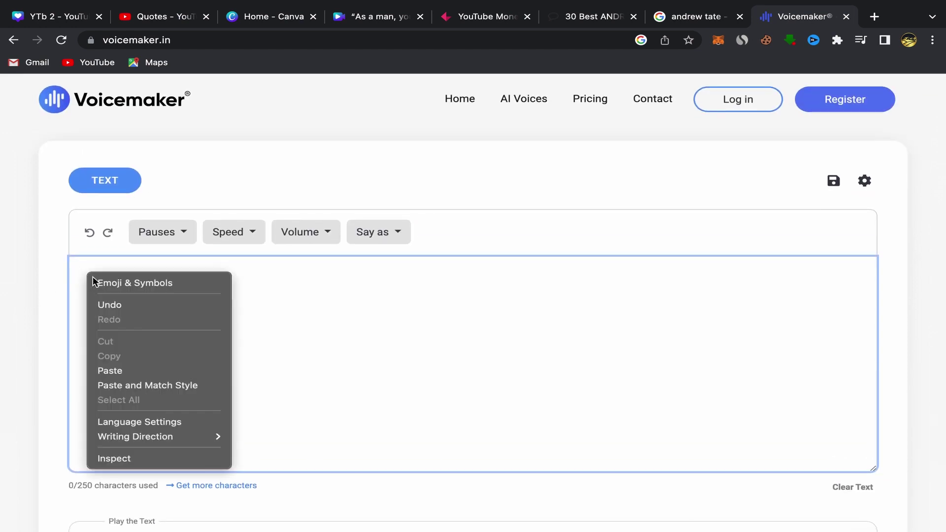
{"action": "left_click", "coordinate": [119, 370]}
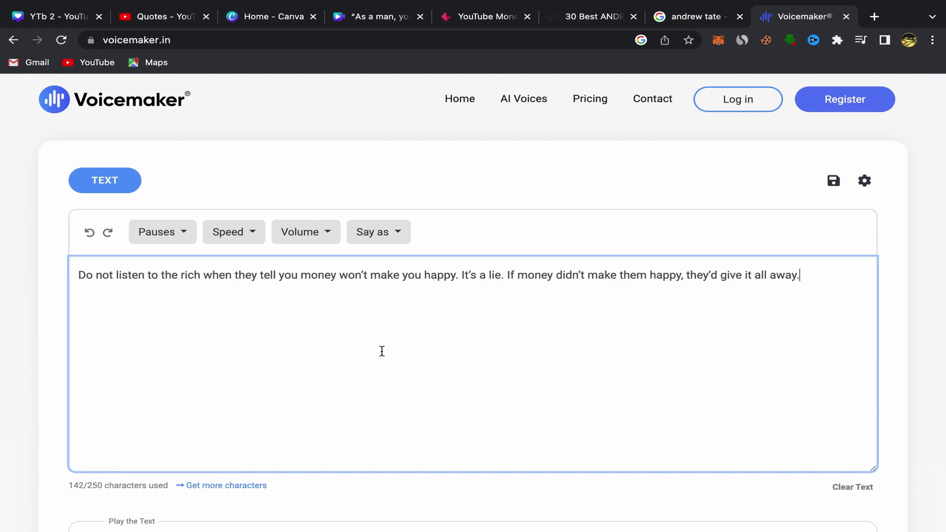
{"action": "scroll", "coordinate": [382, 351], "scroll_direction": "down", "scroll_amount": 6}
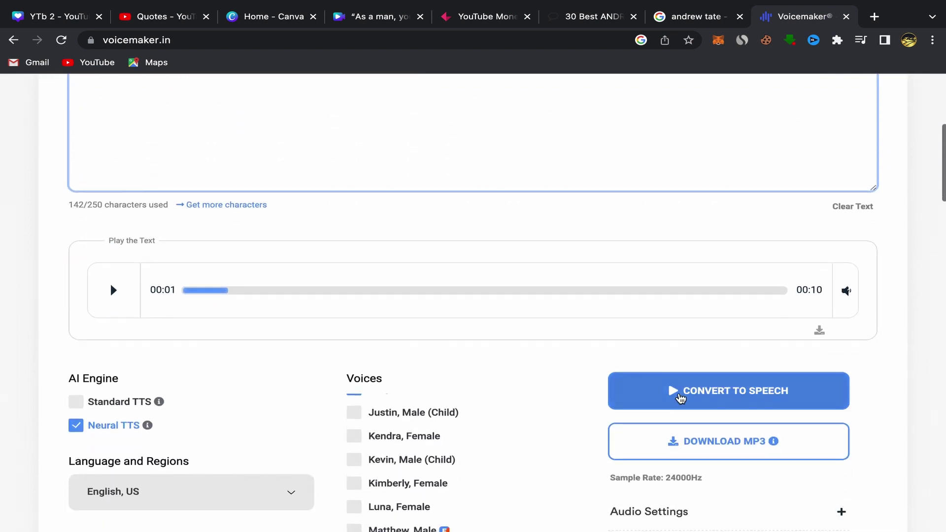
{"action": "left_click", "coordinate": [673, 392]}
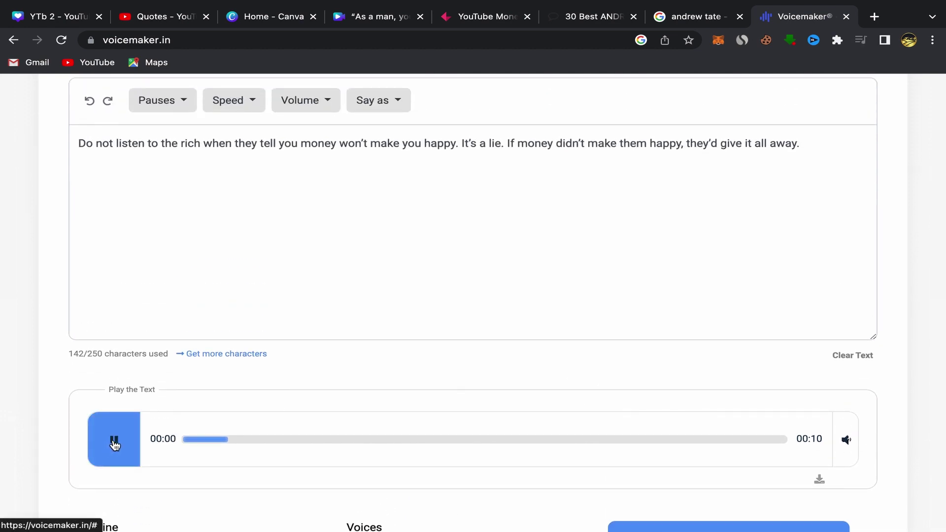
- Play the generated "Do not listen to the rich" voice-over from the start and download it as an MP3
{"action": "left_click", "coordinate": [115, 445]}
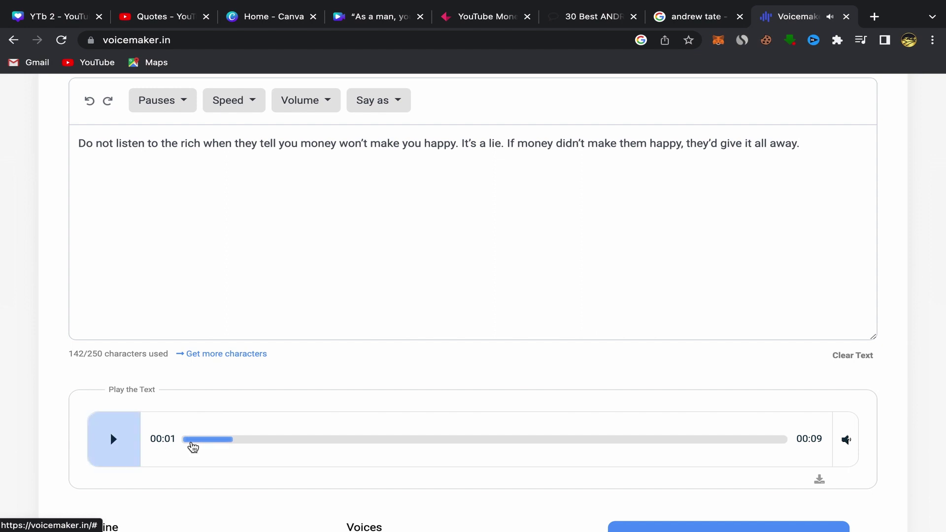
{"action": "left_click_drag", "start_coordinate": [232, 440], "coordinate": [165, 437]}
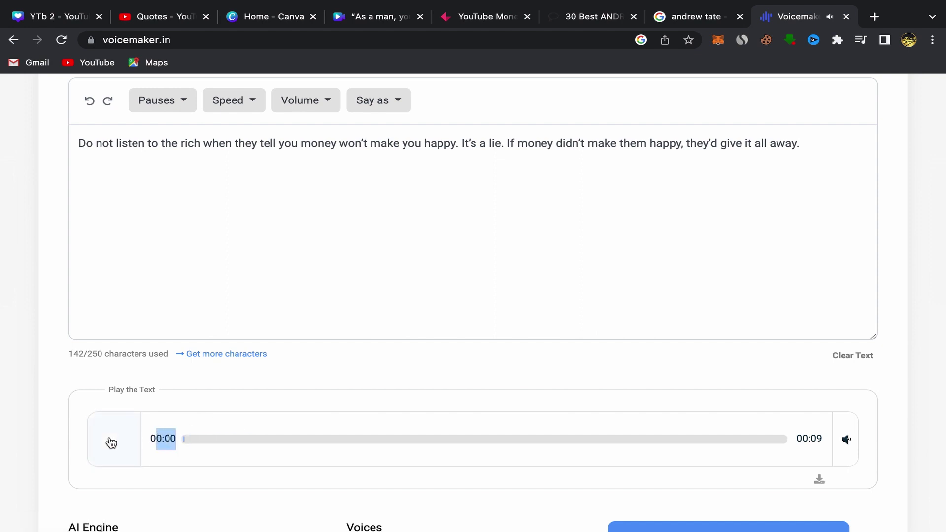
{"action": "left_click", "coordinate": [111, 443]}
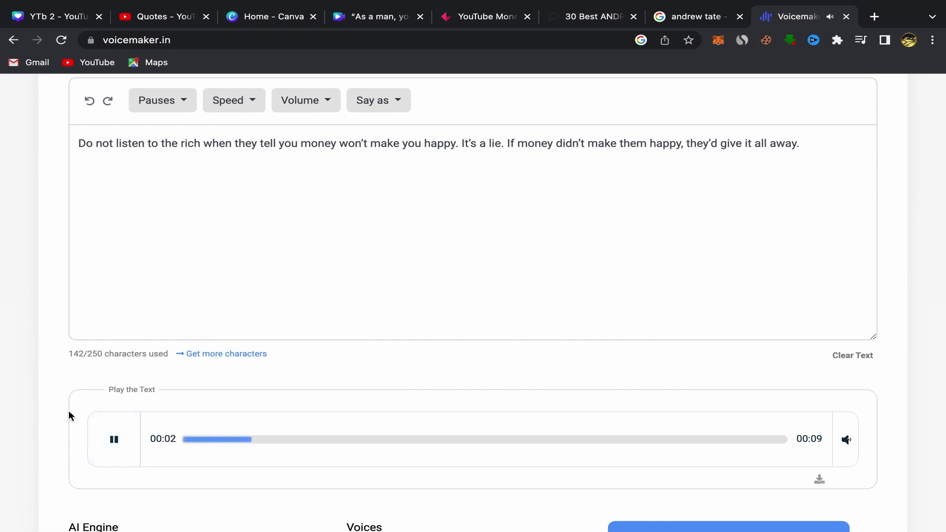
{"action": "key", "text": "XF86AudioRaiseVolume"}
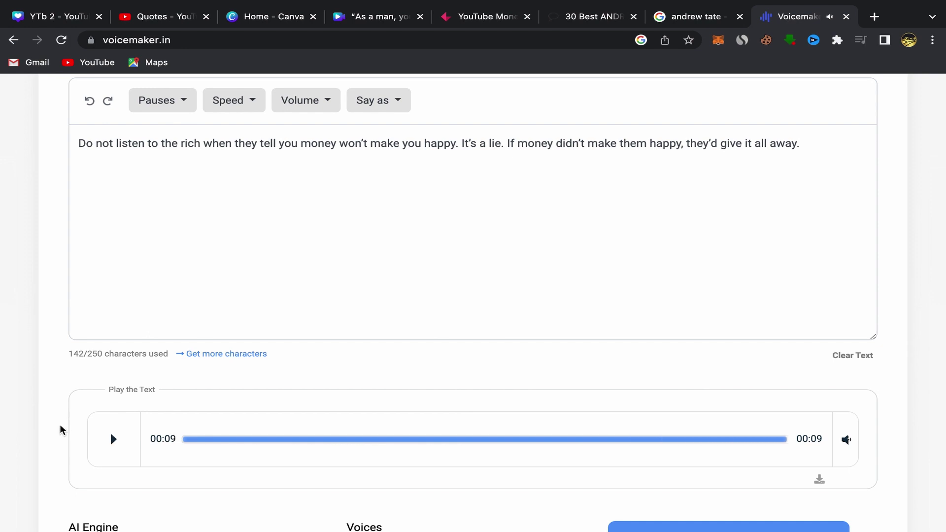
{"action": "scroll", "coordinate": [394, 357], "scroll_direction": "down", "scroll_amount": 5}
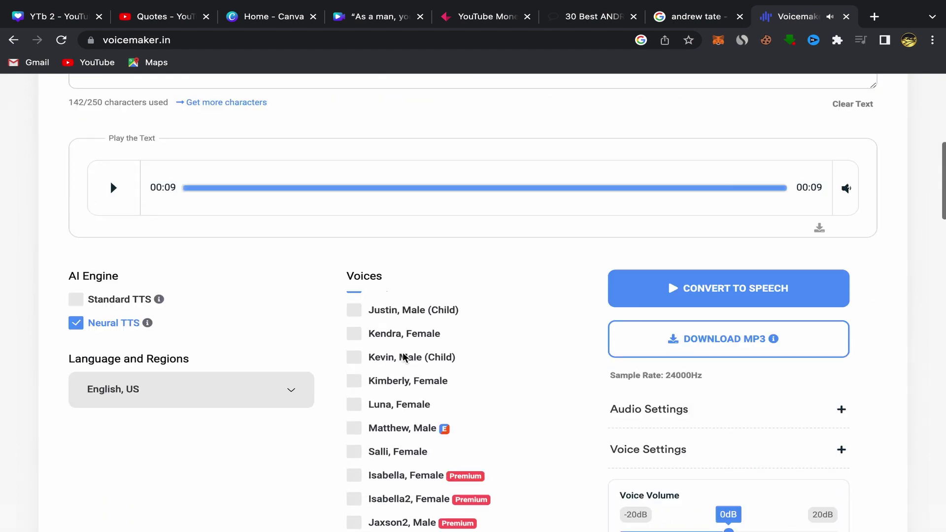
{"action": "left_click", "coordinate": [706, 346]}
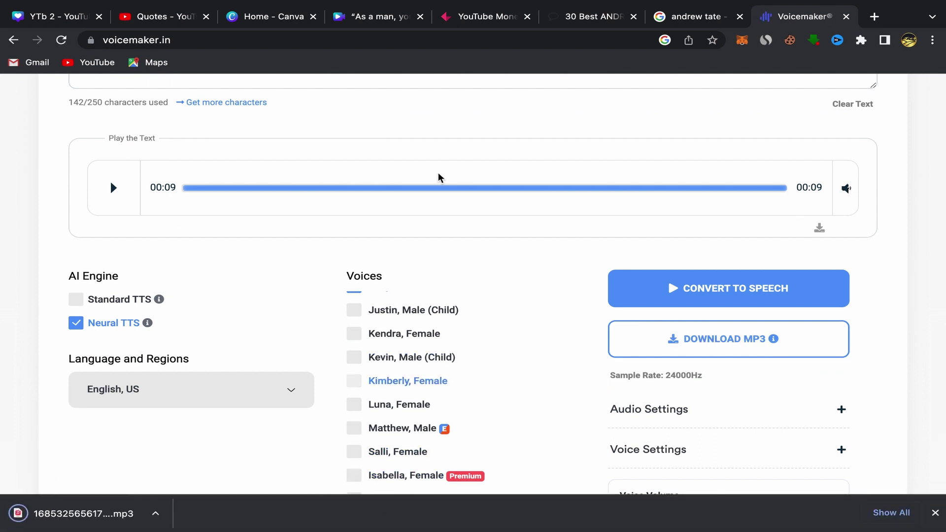
{"action": "left_click", "coordinate": [362, 20]}
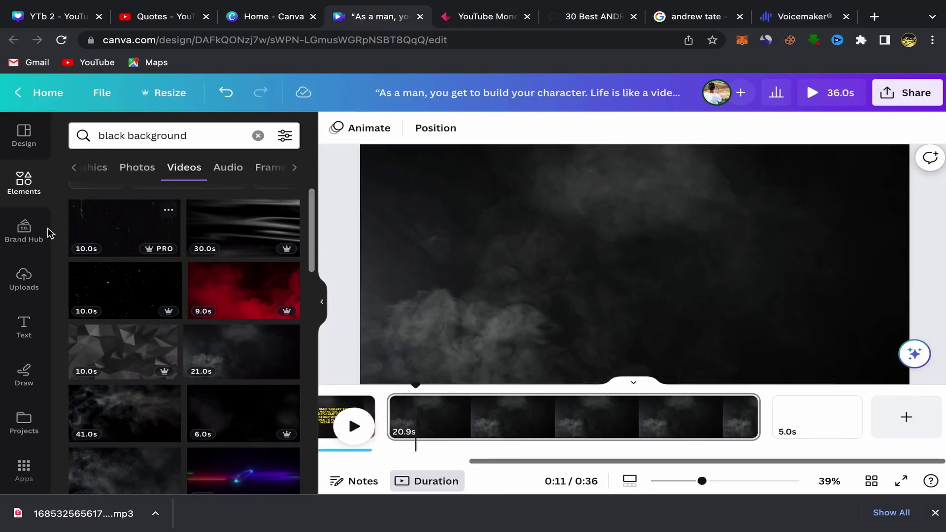
{"action": "left_click", "coordinate": [25, 281]}
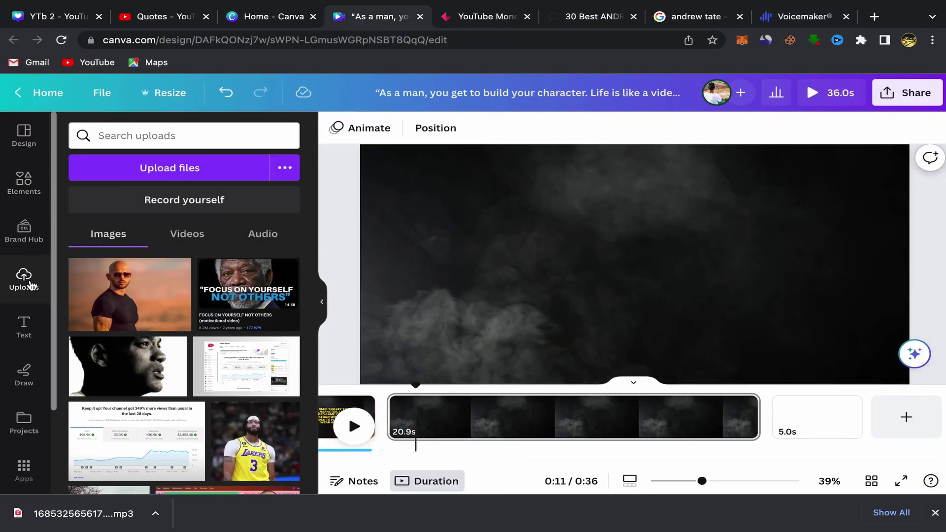
{"action": "left_click", "coordinate": [175, 169]}
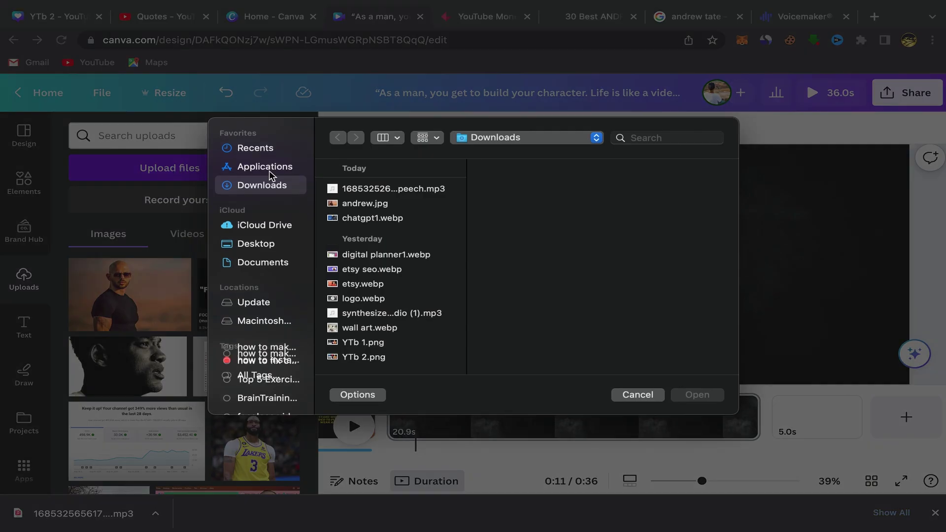
{"action": "left_click", "coordinate": [369, 203]}
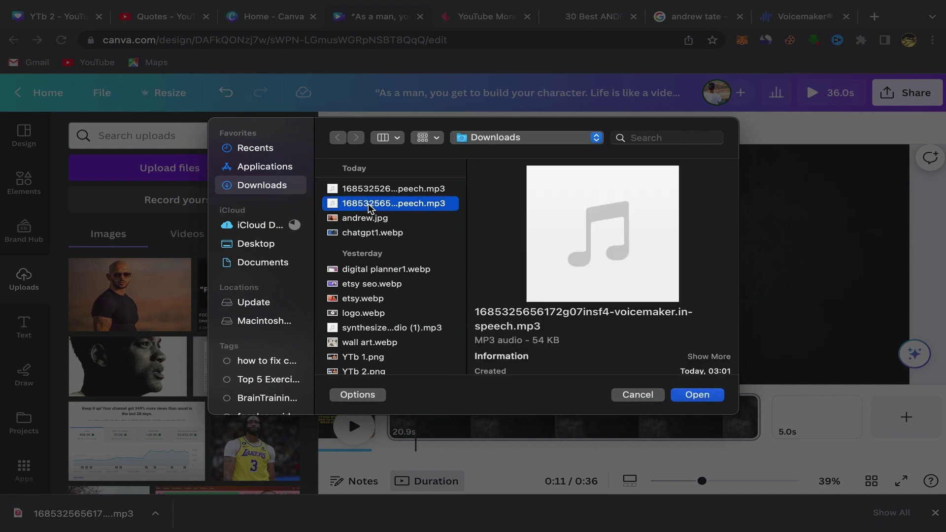
{"action": "mouse_move", "coordinate": [498, 4]}
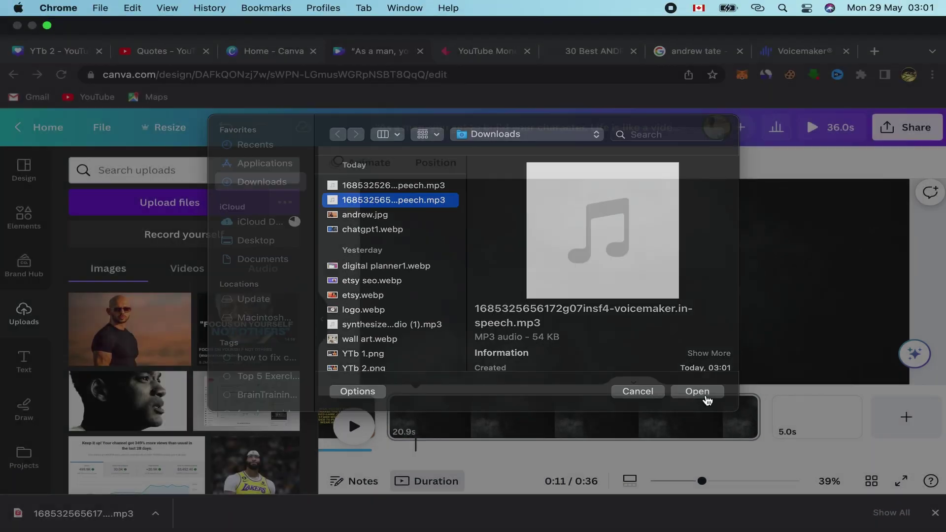
{"action": "left_click", "coordinate": [708, 396]}
{"action": "left_click", "coordinate": [935, 513]}
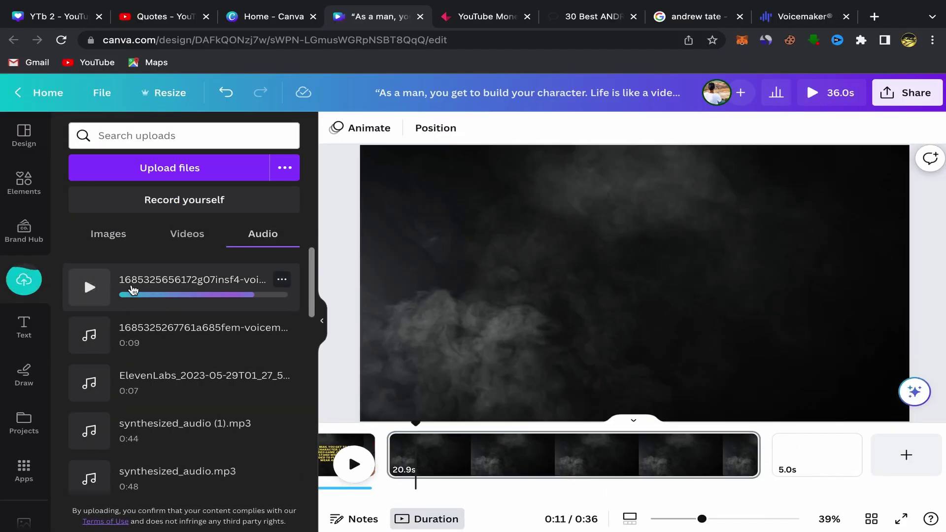
- Add the uploaded 0:08 voice-over at the start of the second page and trim that page to 9.2 seconds to match
{"action": "left_click", "coordinate": [391, 437]}
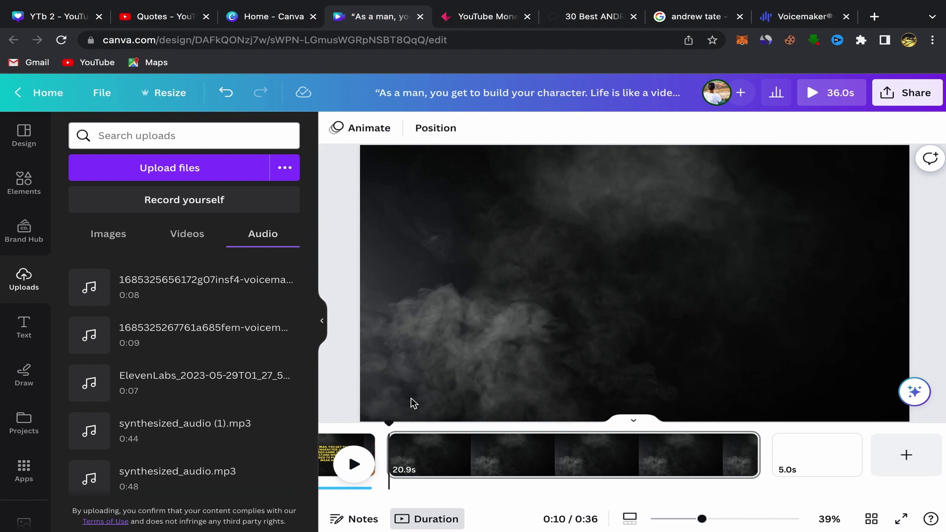
{"action": "left_click", "coordinate": [174, 300]}
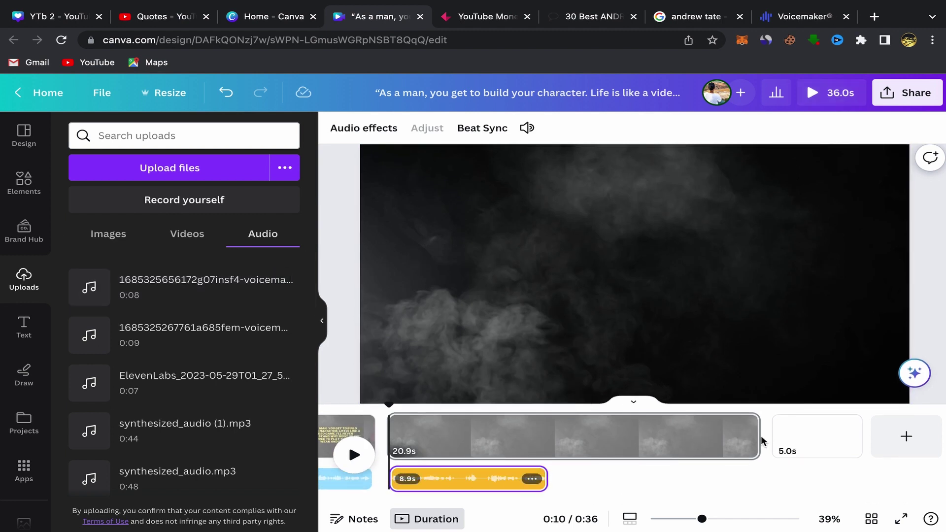
{"action": "left_click_drag", "start_coordinate": [762, 441], "coordinate": [549, 445]}
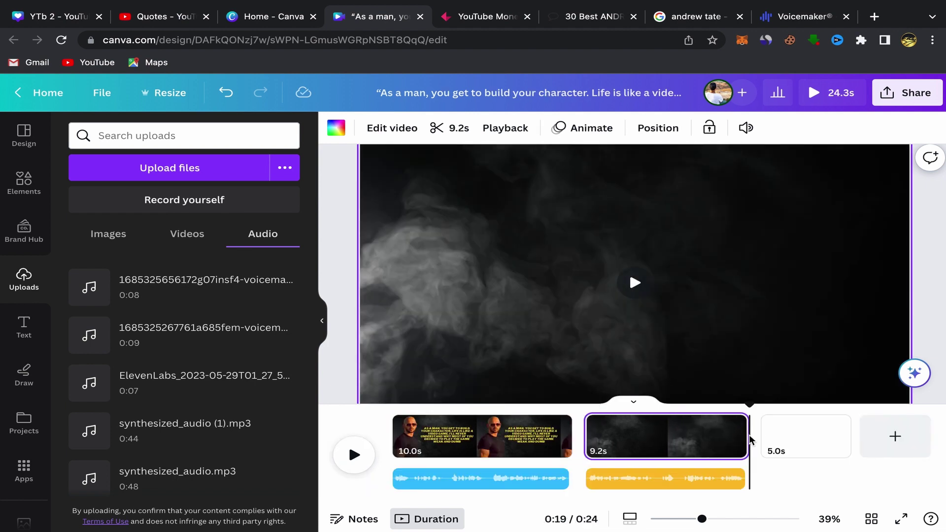
{"action": "left_click", "coordinate": [586, 427]}
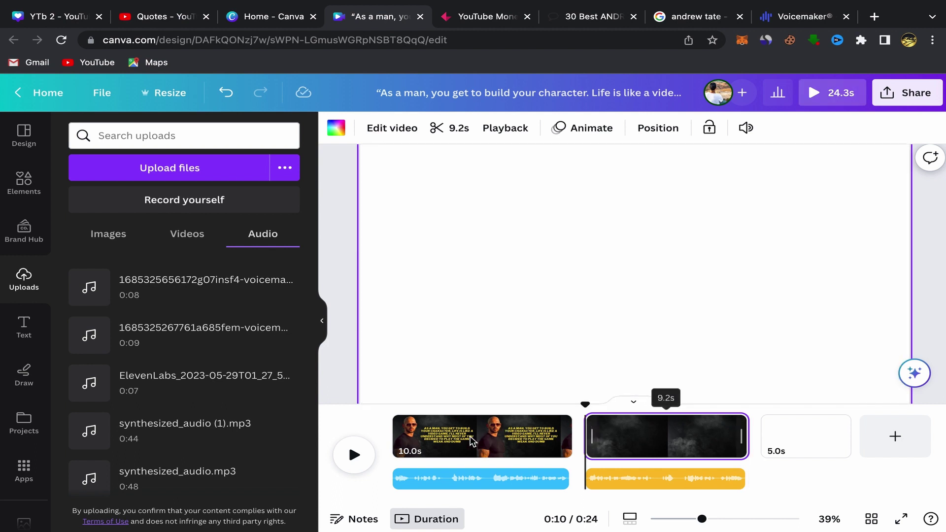
- Duplicate the cut-out Andrew Tate photo on the first page and move the copy onto the second page
{"action": "left_click", "coordinate": [428, 437]}
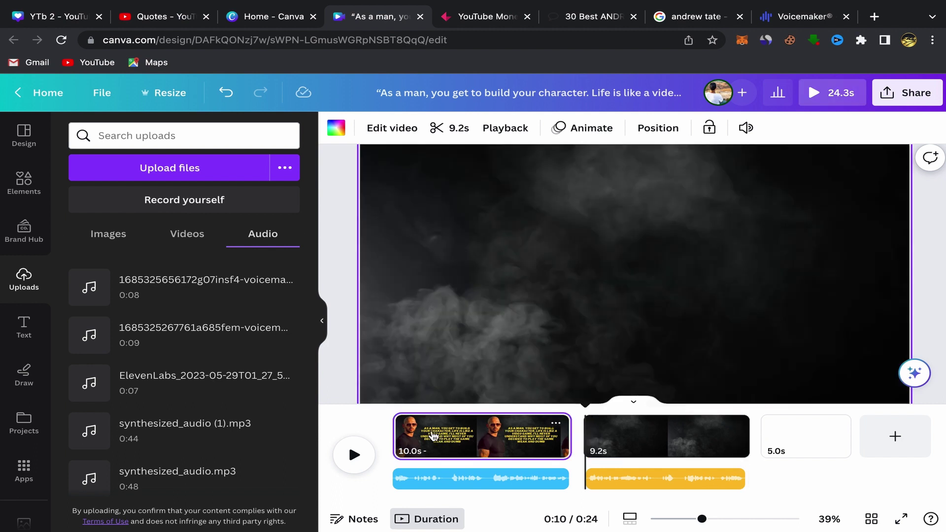
{"action": "left_click", "coordinate": [422, 436]}
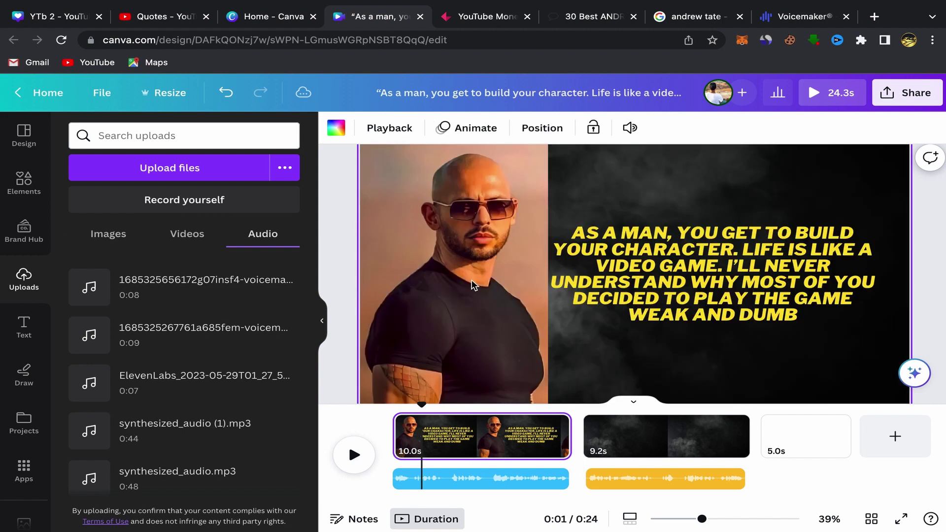
{"action": "left_click", "coordinate": [463, 433]}
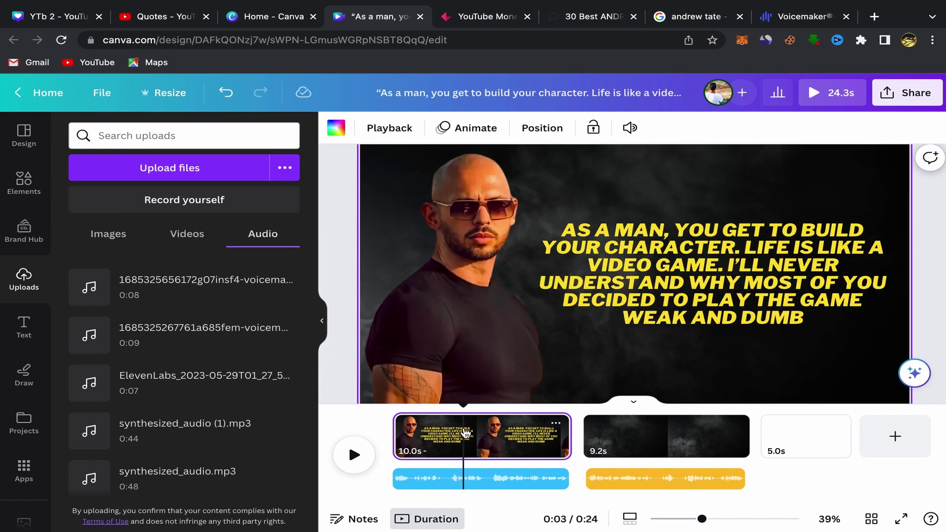
{"action": "left_click", "coordinate": [475, 250]}
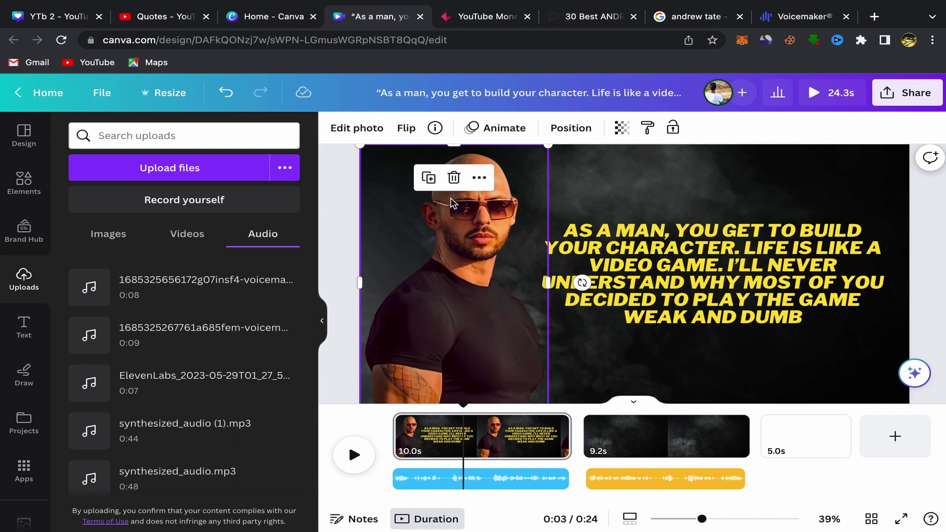
{"action": "left_click", "coordinate": [428, 182]}
{"action": "left_click", "coordinate": [471, 276]}
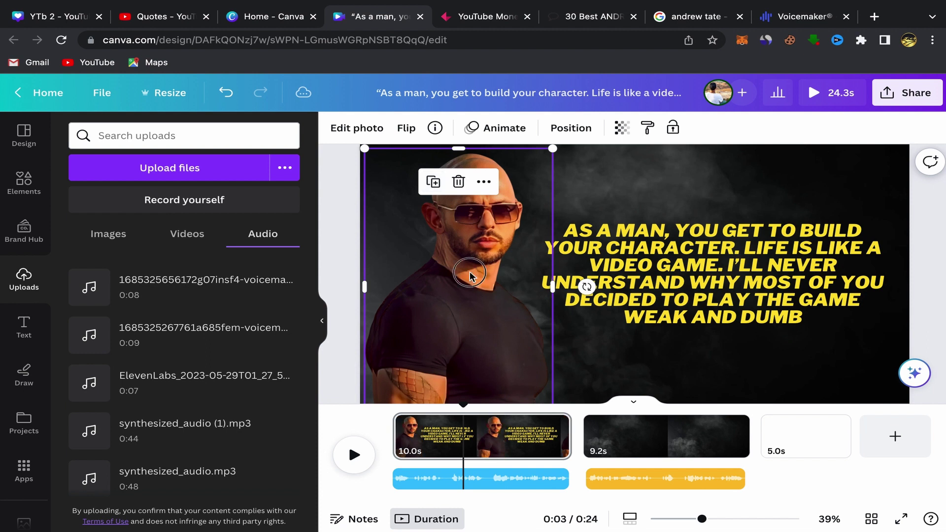
{"action": "left_click_drag", "start_coordinate": [471, 276], "coordinate": [610, 432]}
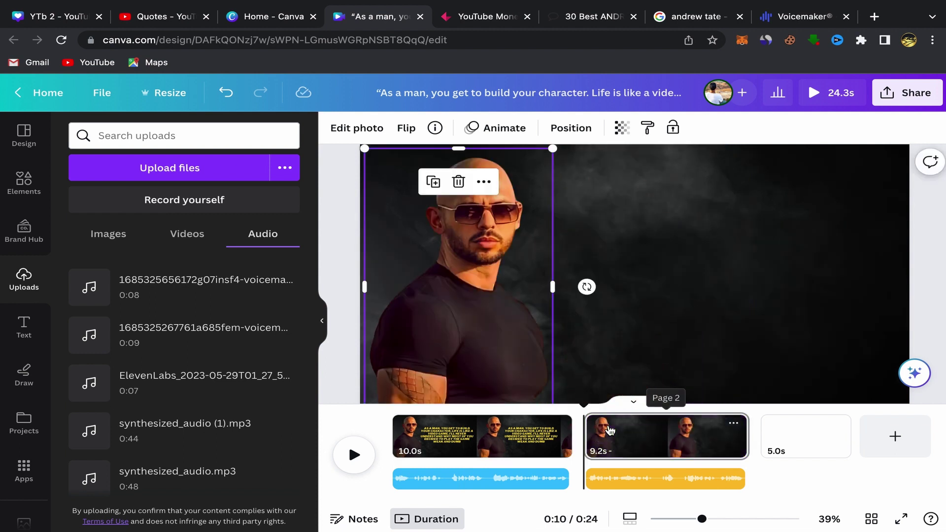
{"action": "left_click", "coordinate": [343, 284]}
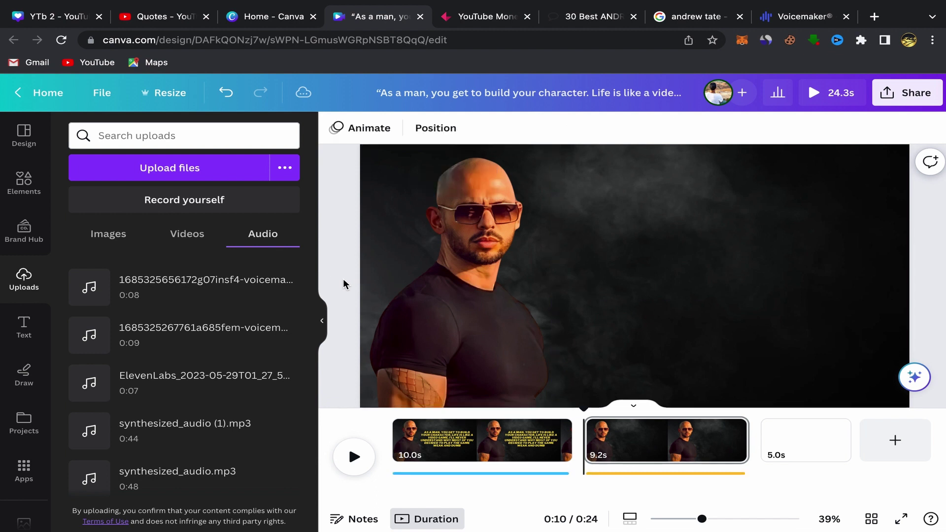
- Open the text options for the second page and go to the recently used text styles
{"action": "left_click", "coordinate": [25, 326]}
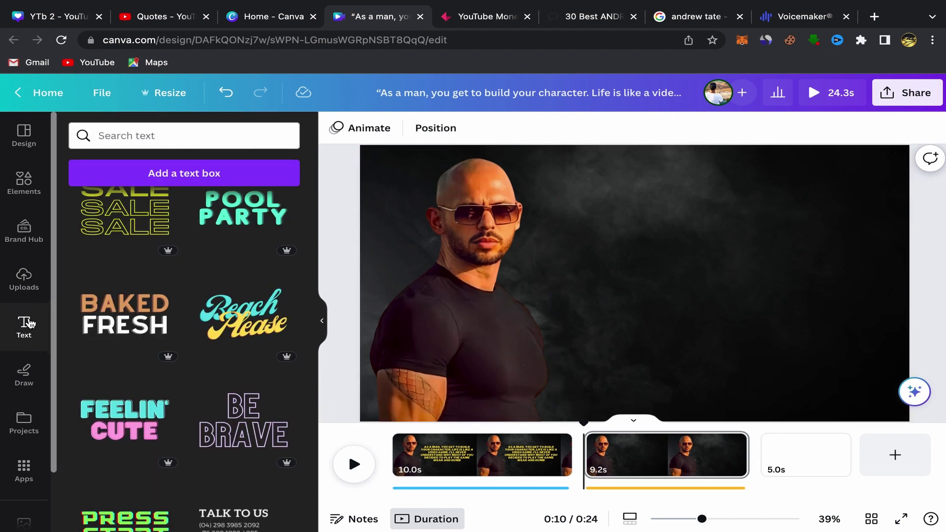
{"action": "scroll", "coordinate": [215, 351], "scroll_direction": "up", "scroll_amount": 4}
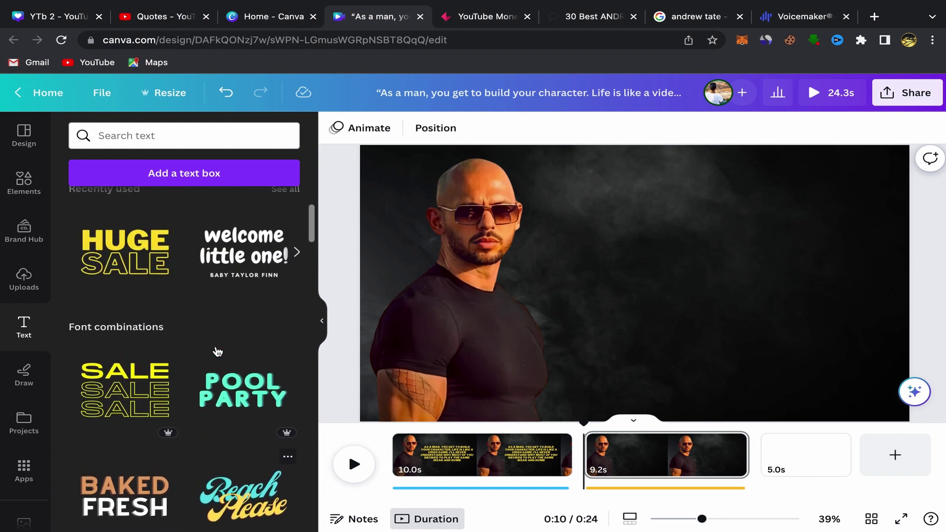